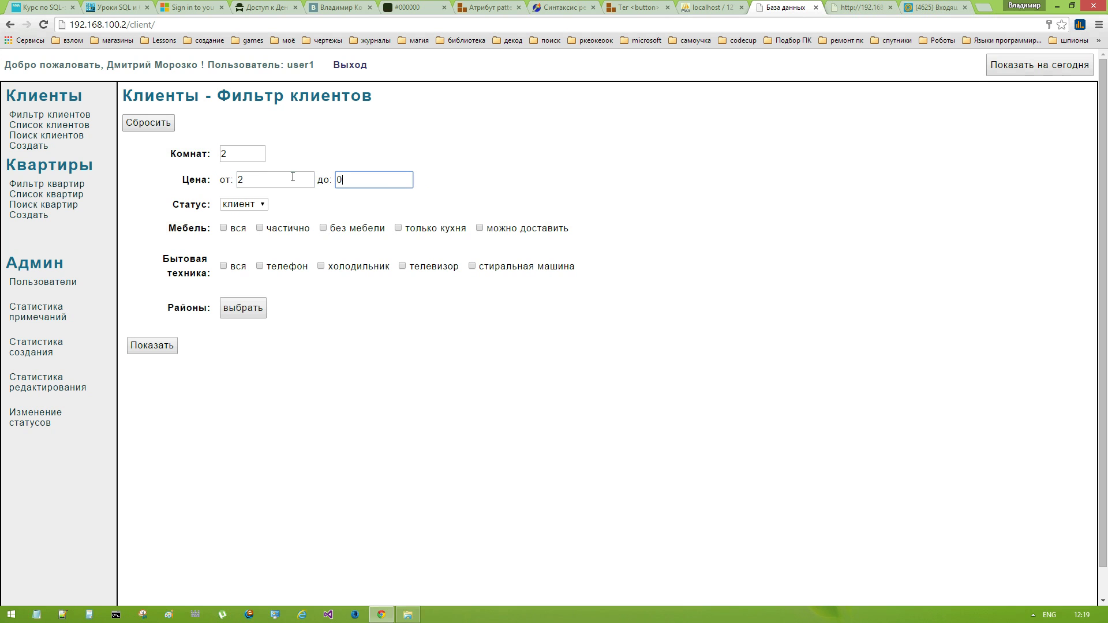
Step: Set the client filter's status to снял and select all areas of Московский район
{"action": "left_click", "coordinate": [254, 204]}
{"action": "left_click", "coordinate": [247, 260]}
{"action": "left_click", "coordinate": [242, 308]}
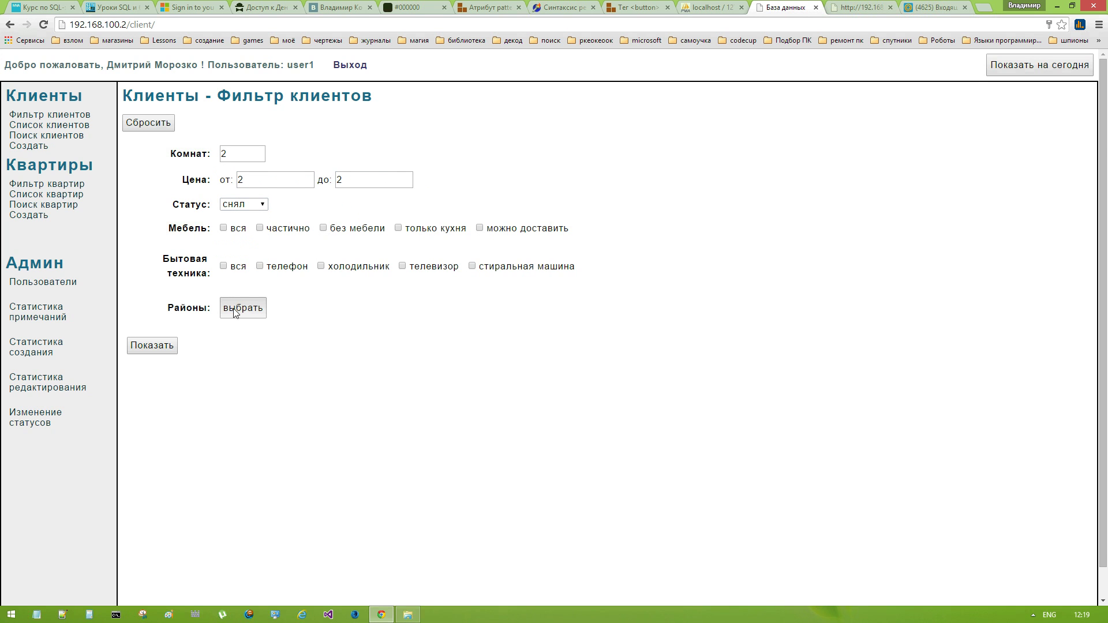
{"action": "scroll", "coordinate": [243, 314], "scroll_direction": "down", "scroll_amount": 3}
{"action": "left_click", "coordinate": [335, 304]}
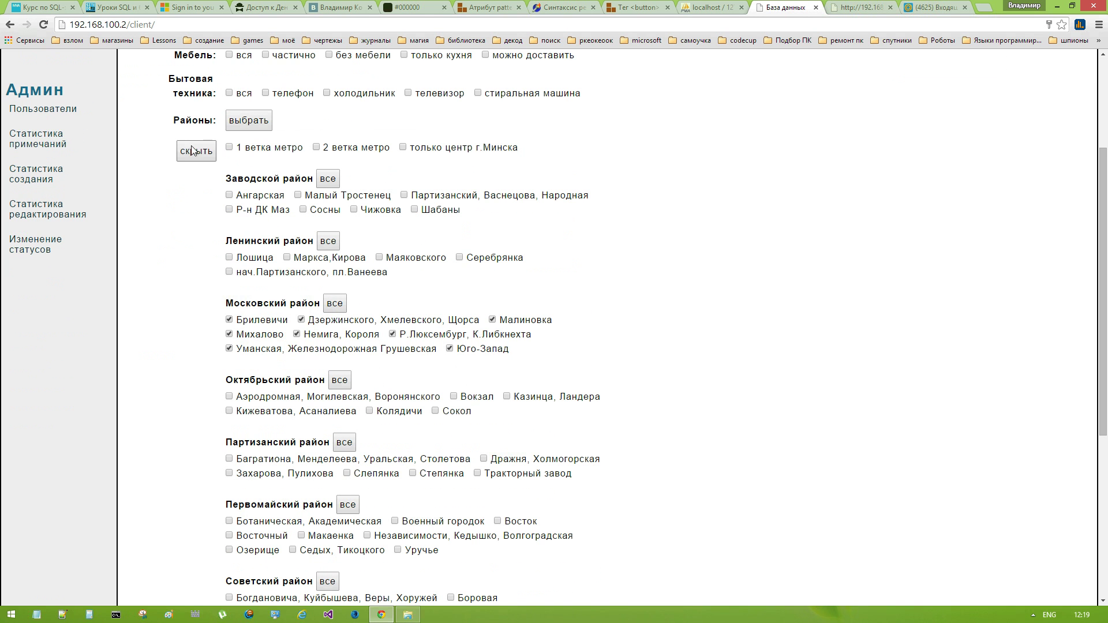
{"action": "left_click", "coordinate": [196, 151]}
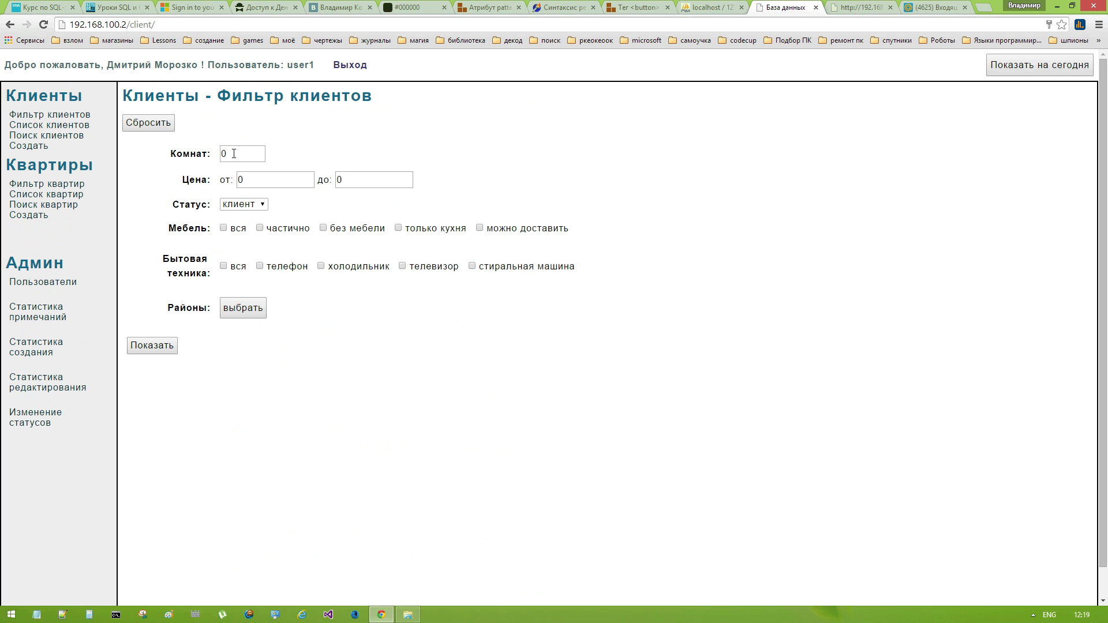
Step: Set the client filter's status to любой and show the matching clients
{"action": "left_click", "coordinate": [255, 207]}
{"action": "left_click", "coordinate": [252, 227]}
{"action": "left_click", "coordinate": [257, 205]}
{"action": "left_click", "coordinate": [247, 205]}
{"action": "left_click", "coordinate": [243, 205]}
{"action": "left_click", "coordinate": [240, 217]}
{"action": "left_click", "coordinate": [161, 351]}
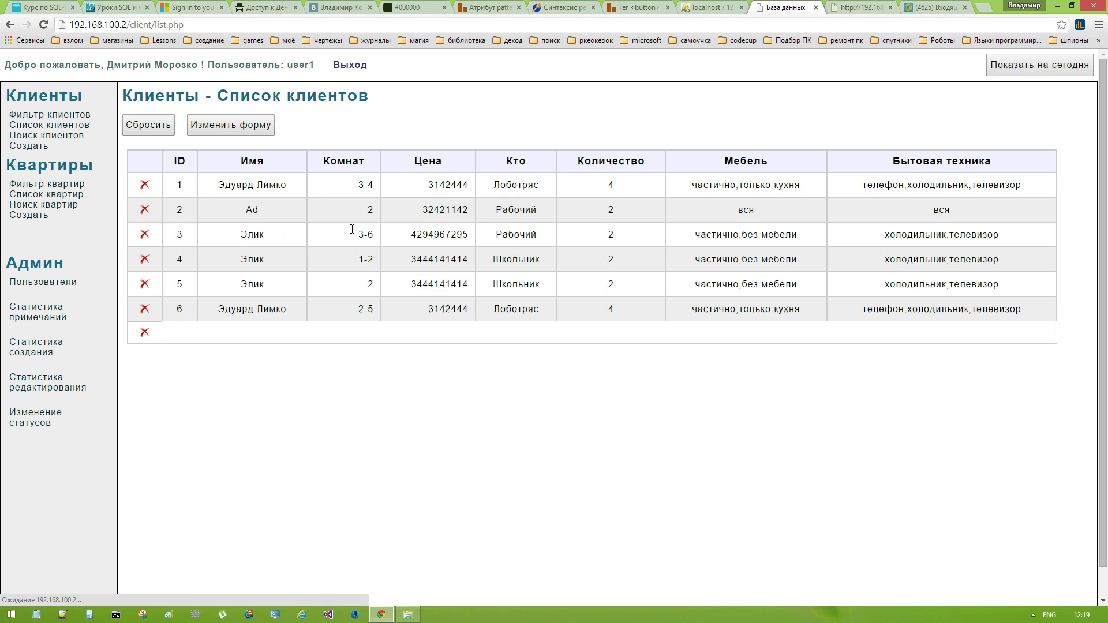
Step: Edit the client filter to require household appliances вся and show the matching clients
{"action": "left_click", "coordinate": [240, 125]}
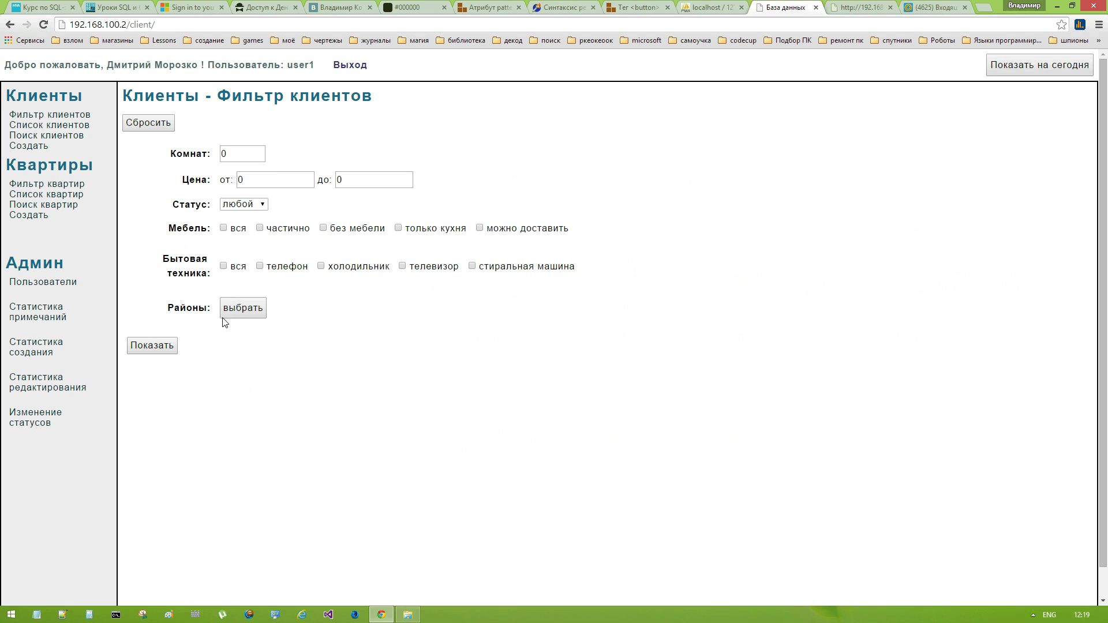
{"action": "left_click", "coordinate": [223, 265]}
{"action": "left_click", "coordinate": [164, 348]}
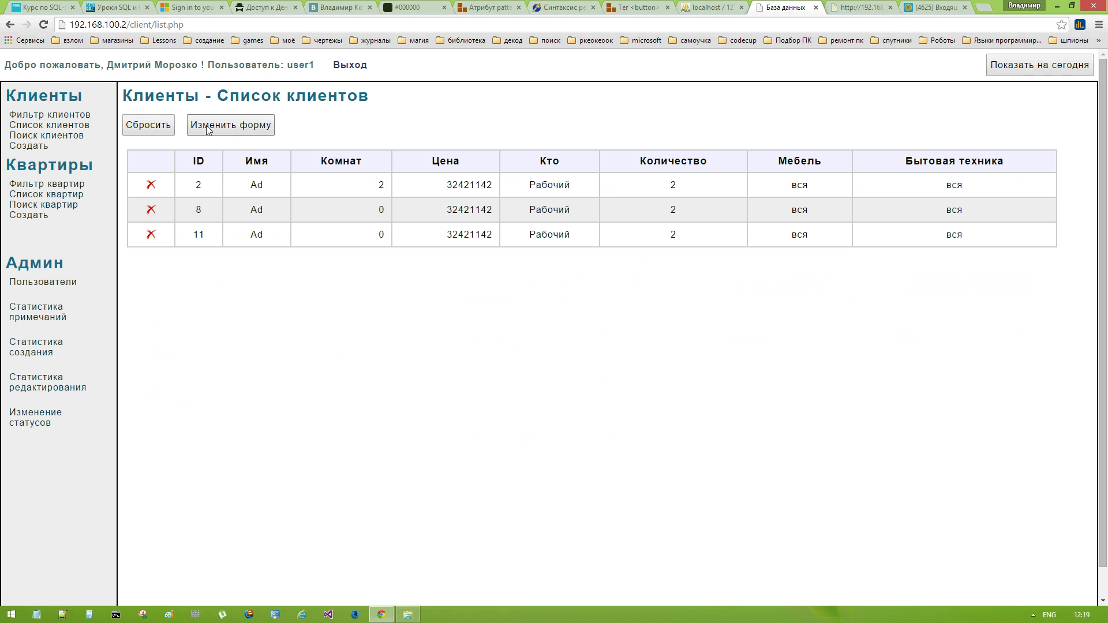
Step: Reset the filter, then filter the clients by status новый and 2 rooms and show the matches
{"action": "left_click", "coordinate": [148, 122]}
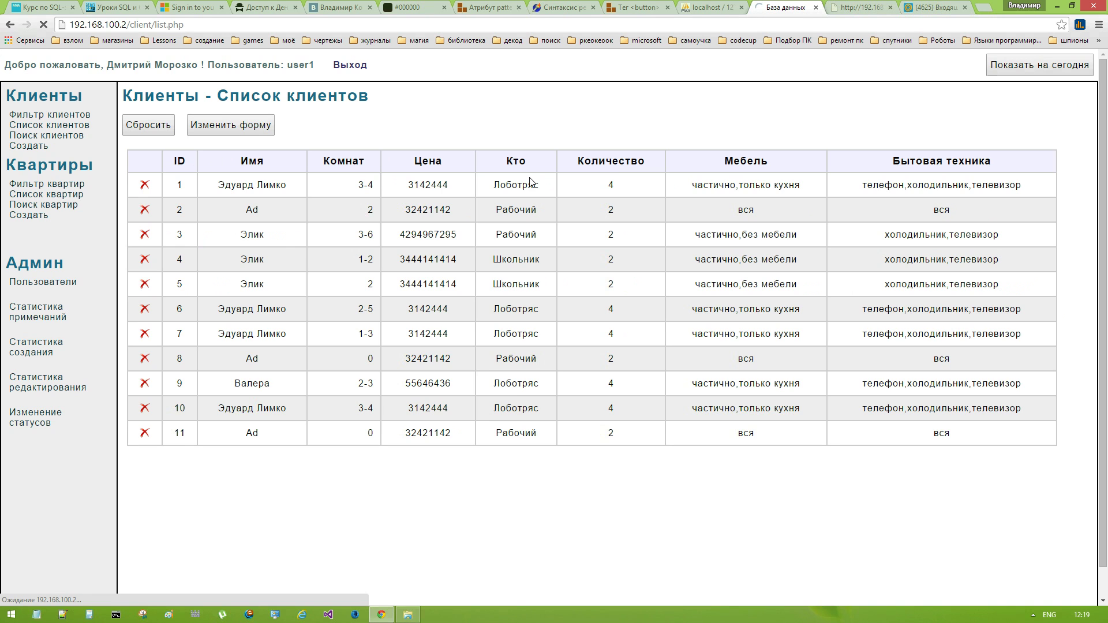
{"action": "left_click", "coordinate": [241, 205]}
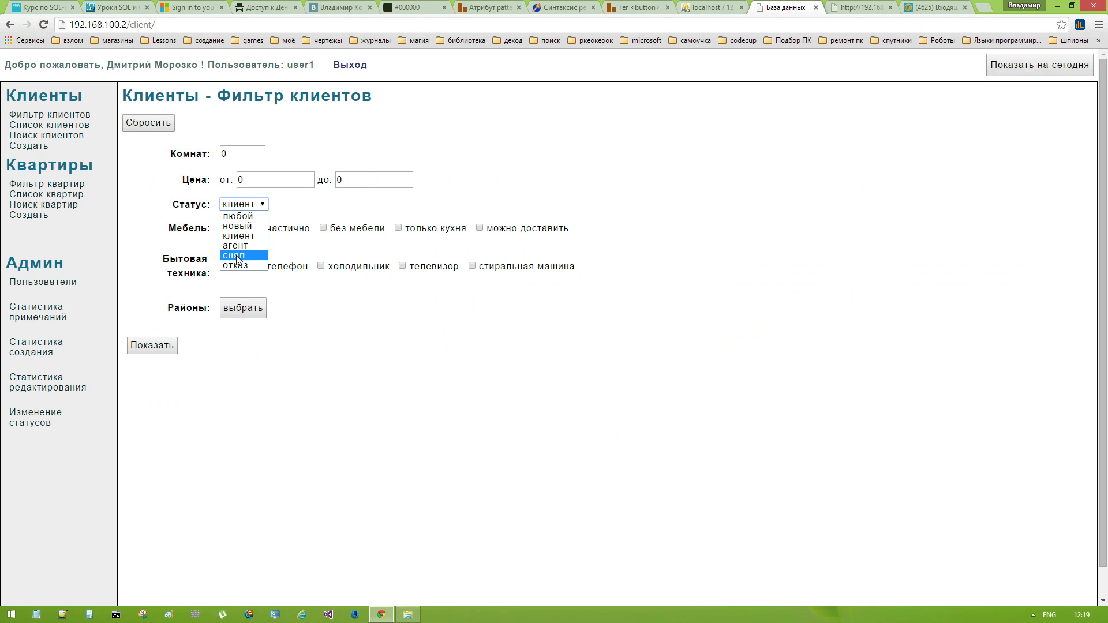
{"action": "left_click", "coordinate": [239, 227]}
{"action": "double_click", "coordinate": [241, 153]}
{"action": "type", "text": "2"}
{"action": "left_click", "coordinate": [152, 345]}
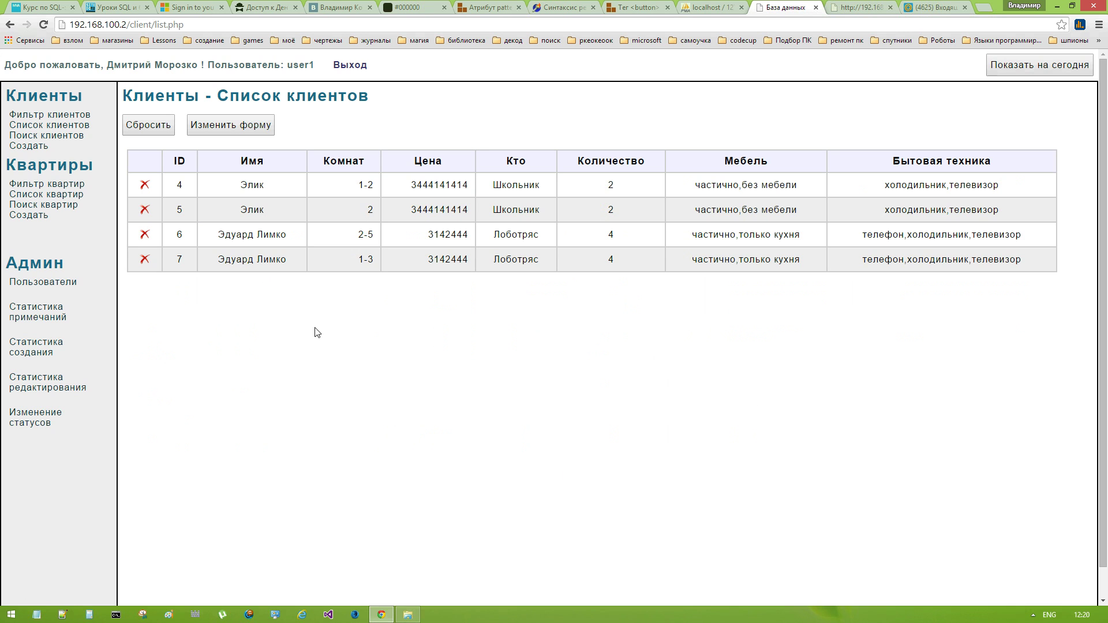
Step: Add all areas of Заводской район and Фрунзенский район to the client filter and show the matching clients
{"action": "left_click", "coordinate": [226, 133]}
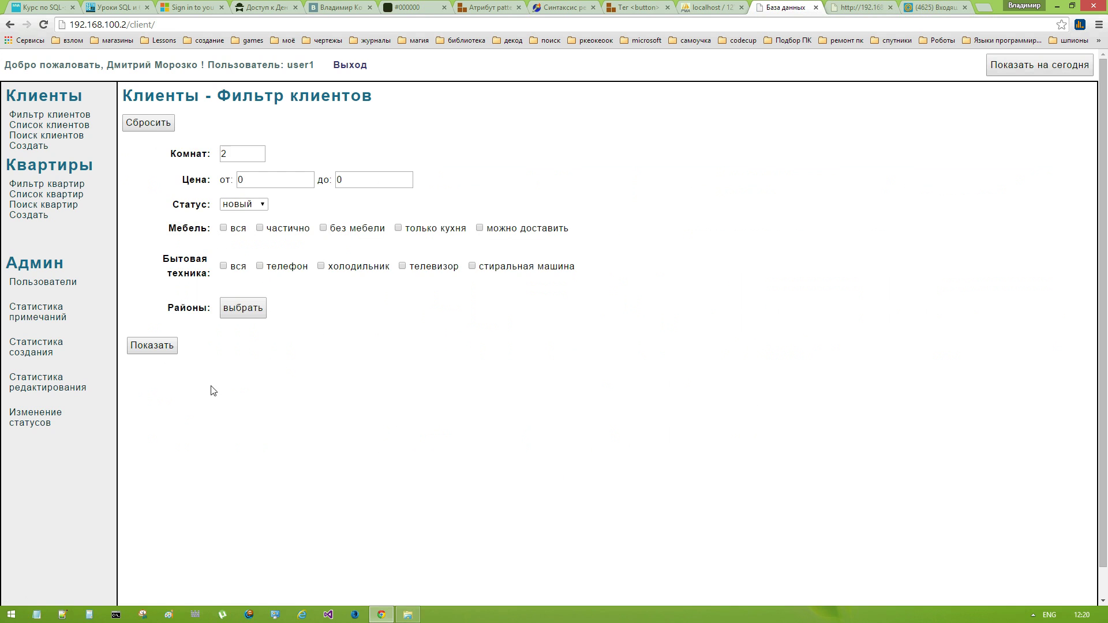
{"action": "left_click", "coordinate": [245, 296]}
{"action": "scroll", "coordinate": [249, 433], "scroll_direction": "down", "scroll_amount": 2}
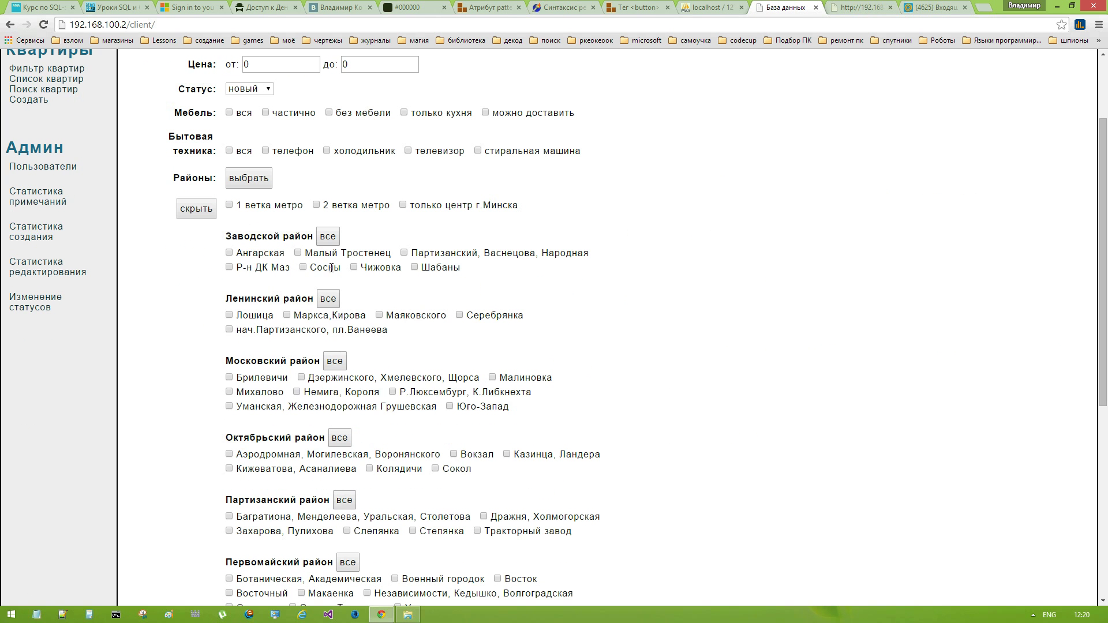
{"action": "left_click", "coordinate": [328, 236]}
{"action": "scroll", "coordinate": [337, 387], "scroll_direction": "down", "scroll_amount": 3}
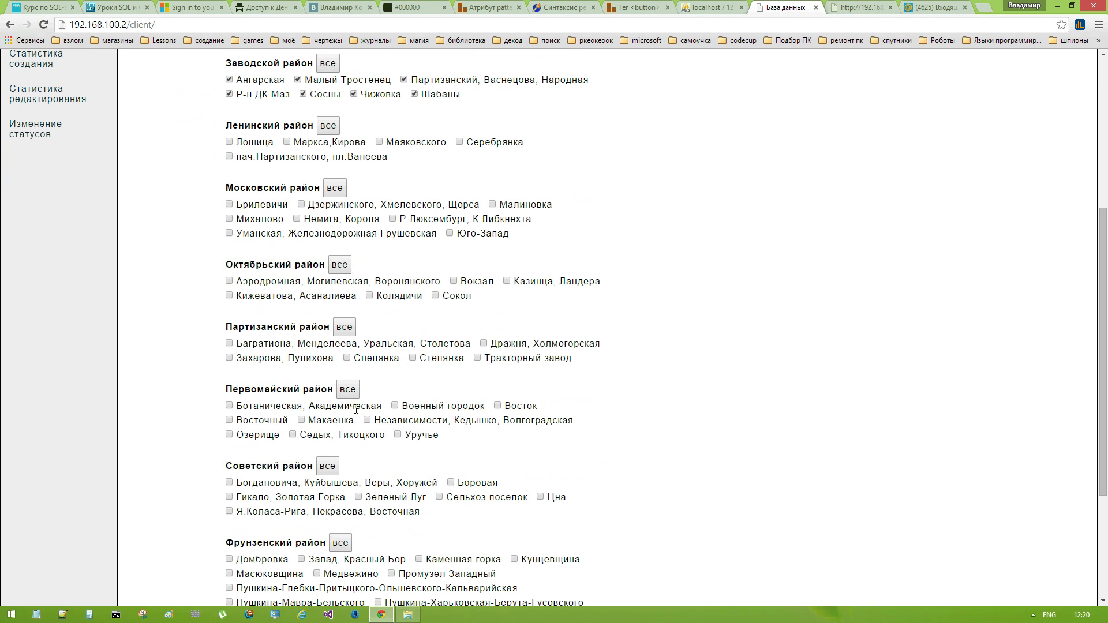
{"action": "scroll", "coordinate": [330, 477], "scroll_direction": "down", "scroll_amount": 3}
{"action": "left_click", "coordinate": [341, 369]}
{"action": "scroll", "coordinate": [185, 433], "scroll_direction": "up", "scroll_amount": 8}
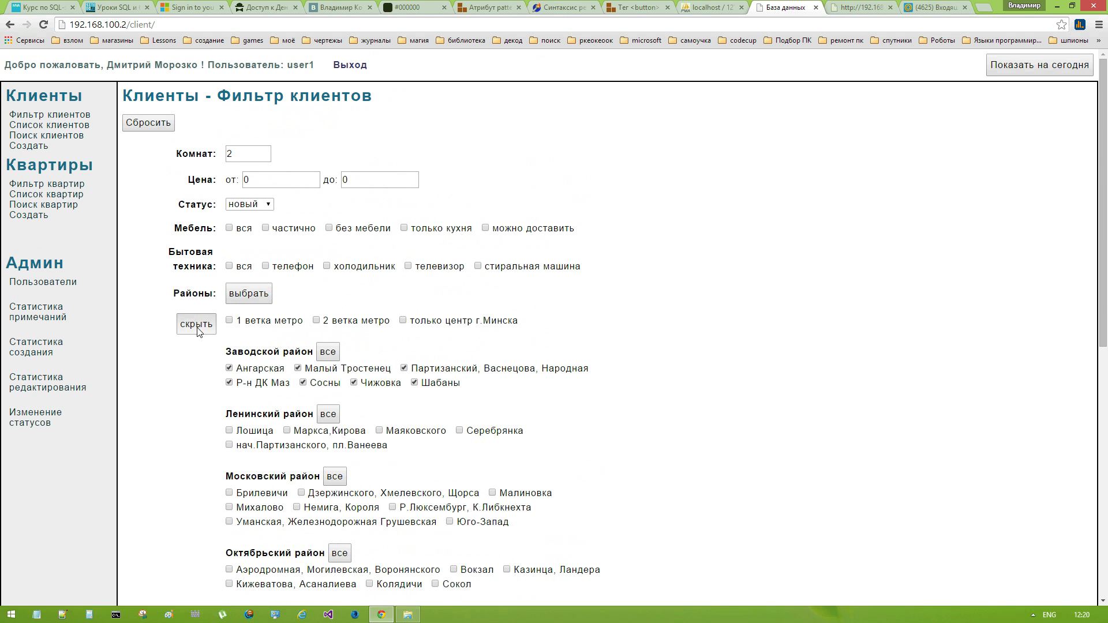
{"action": "left_click", "coordinate": [197, 327]}
{"action": "left_click", "coordinate": [157, 346]}
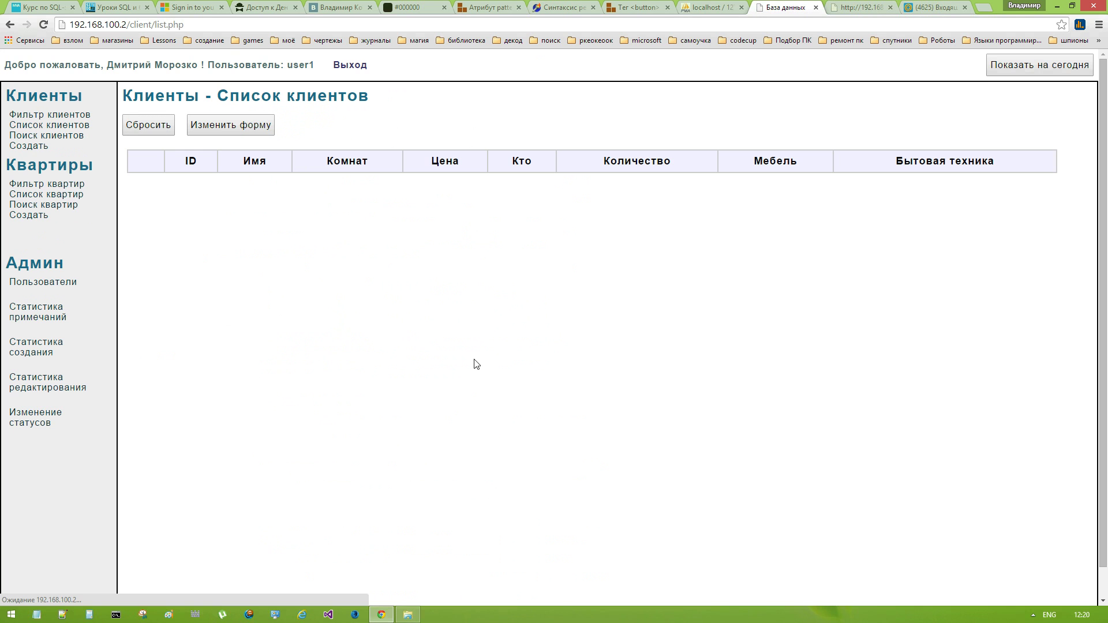
Step: Change the district-filtered search to status любой and show the matching clients
{"action": "left_click", "coordinate": [239, 121]}
{"action": "left_click", "coordinate": [250, 205]}
{"action": "left_click", "coordinate": [240, 216]}
{"action": "left_click", "coordinate": [173, 348]}
Step: Set the filter's room range to 1-4 and show the matching clients
{"action": "double_click", "coordinate": [223, 150]}
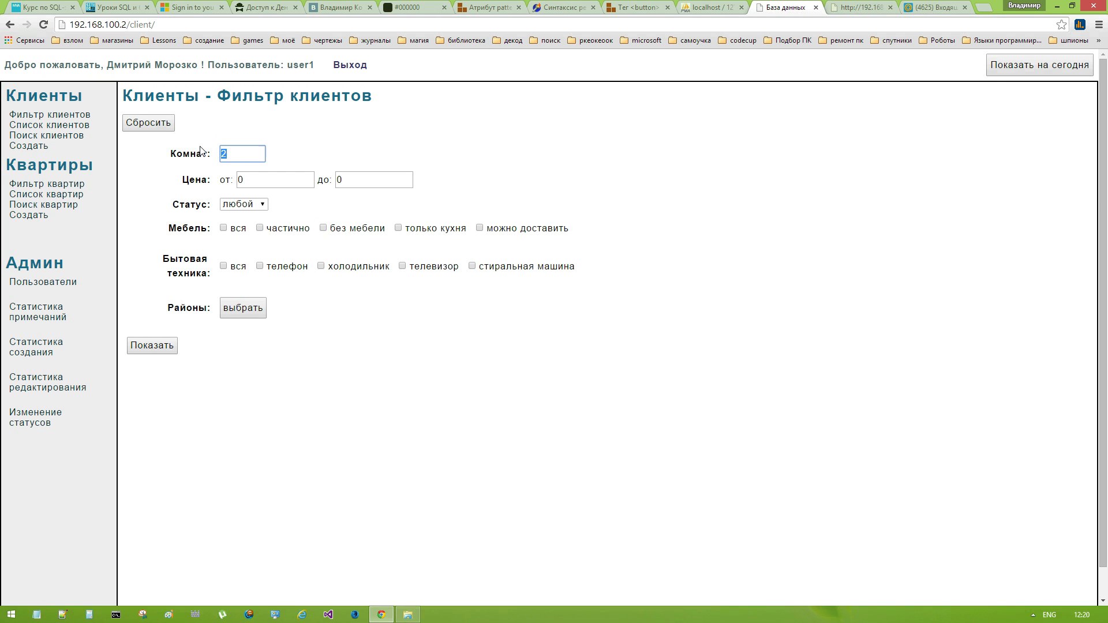
{"action": "type", "text": "1-4"}
{"action": "left_click", "coordinate": [169, 346]}
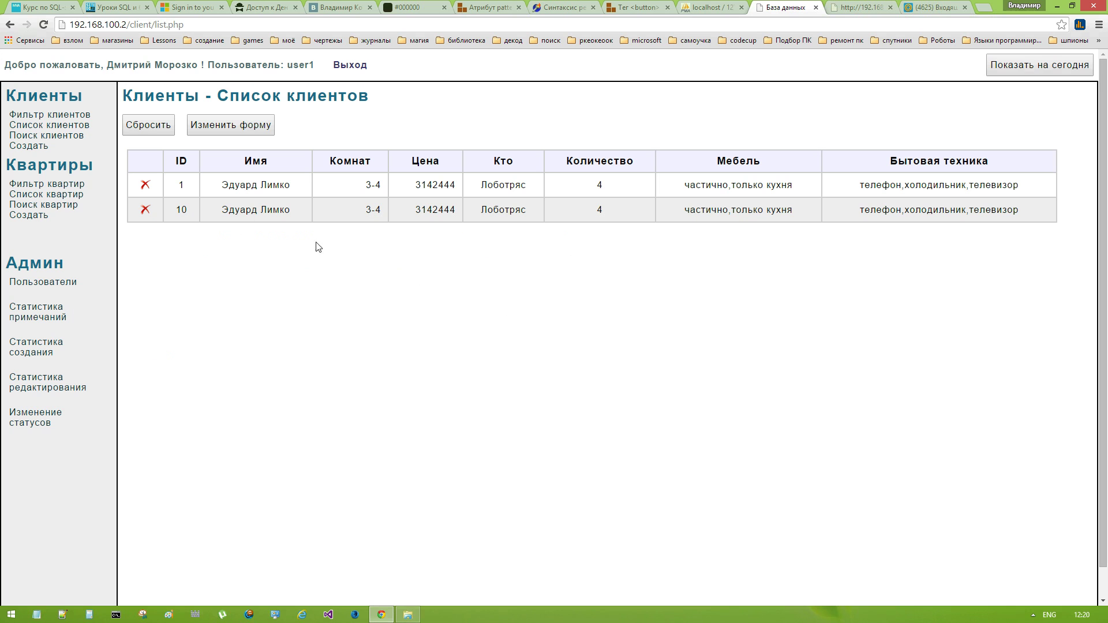
Step: Review the selected districts in the client filter, set rooms to 3 with status любой, and show the matching clients
{"action": "left_click", "coordinate": [248, 131]}
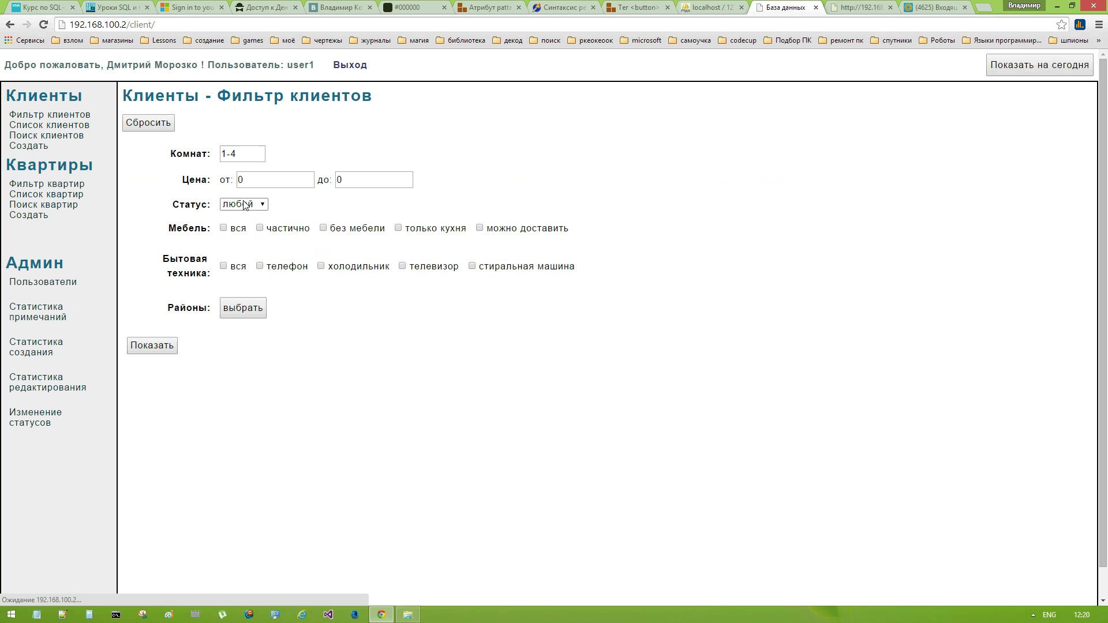
{"action": "left_click", "coordinate": [249, 308]}
{"action": "scroll", "coordinate": [254, 319], "scroll_direction": "down", "scroll_amount": 1}
{"action": "scroll", "coordinate": [254, 319], "scroll_direction": "down", "scroll_amount": 2}
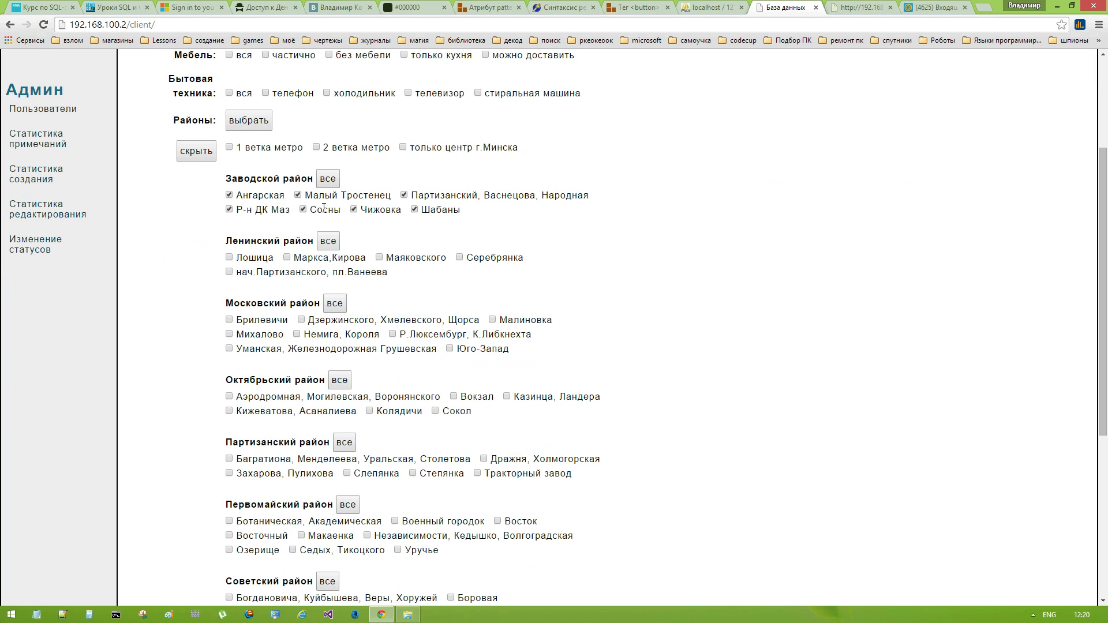
{"action": "scroll", "coordinate": [281, 169], "scroll_direction": "up", "scroll_amount": 3}
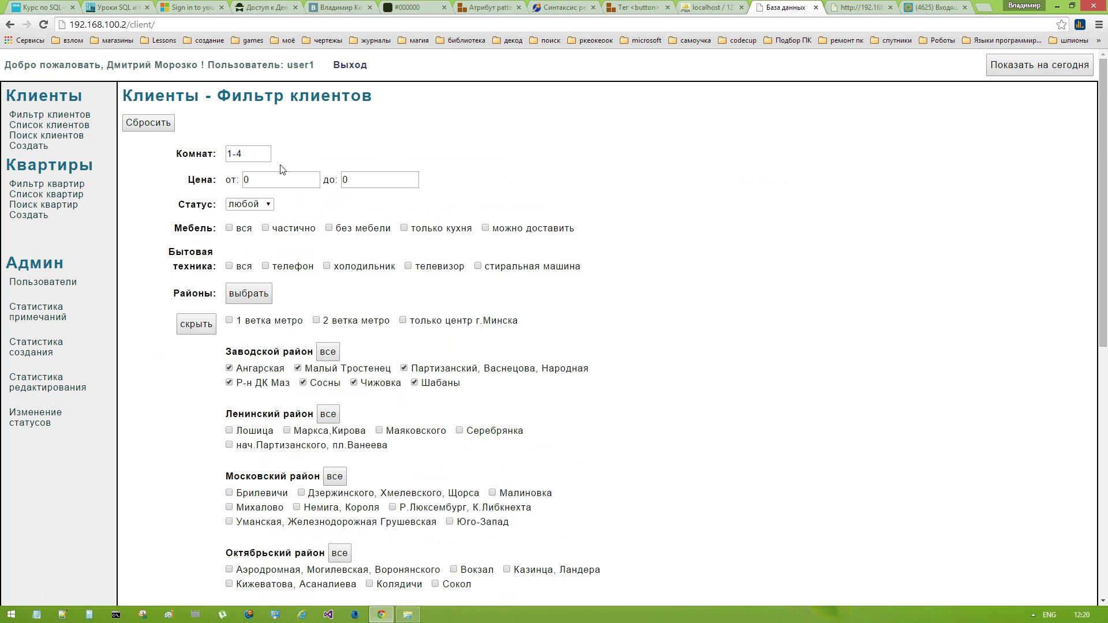
{"action": "triple_click", "coordinate": [238, 154]}
{"action": "type", "text": "3"}
{"action": "left_click", "coordinate": [249, 205]}
{"action": "left_click", "coordinate": [249, 233]}
{"action": "left_click", "coordinate": [196, 326]}
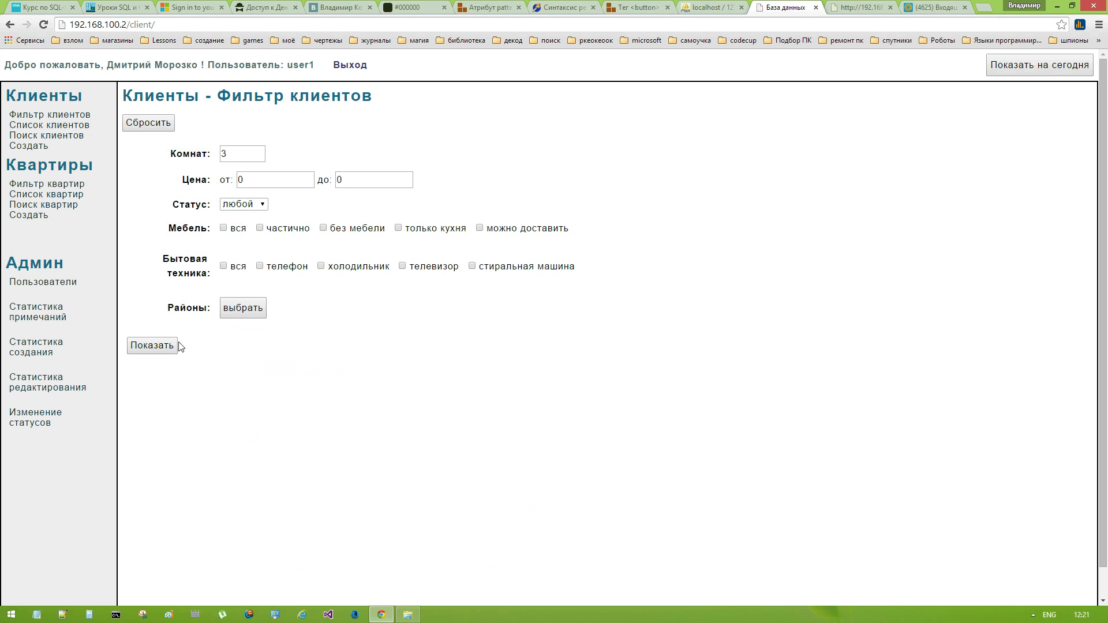
{"action": "left_click", "coordinate": [168, 347]}
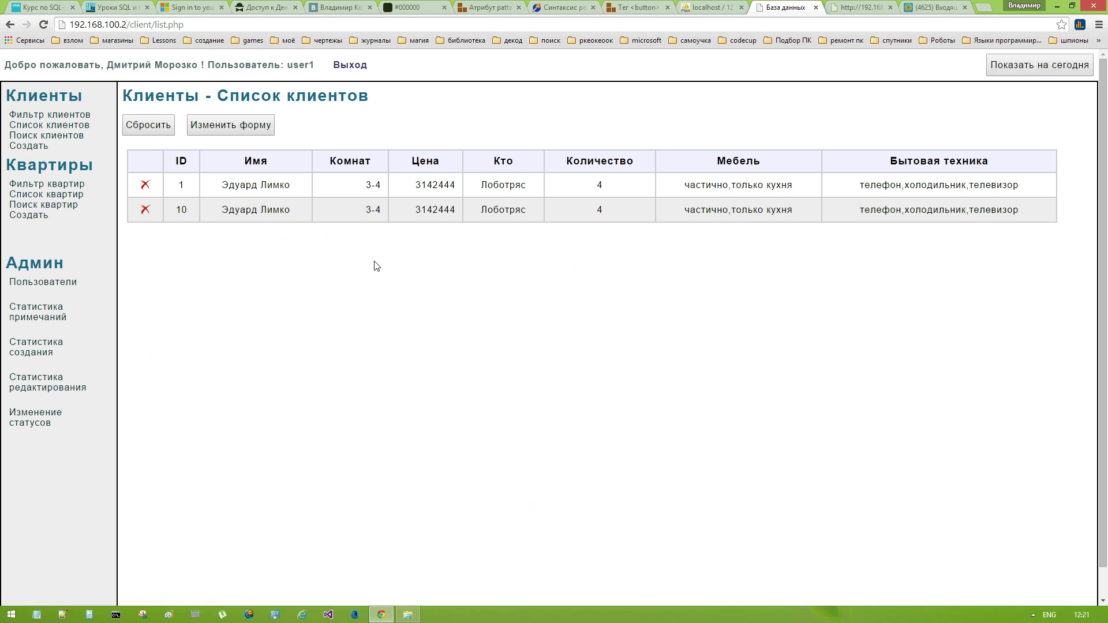
Step: Set the three-room client filter's status to новый and show the matching clients
{"action": "left_click", "coordinate": [257, 124]}
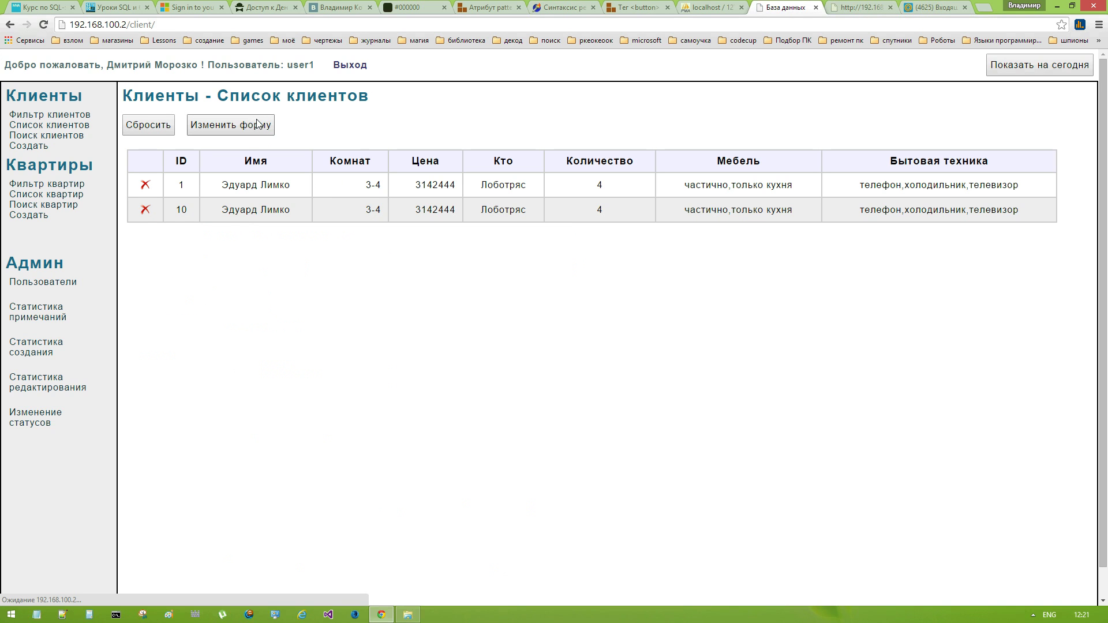
{"action": "left_click", "coordinate": [238, 205]}
{"action": "left_click", "coordinate": [238, 226]}
{"action": "left_click", "coordinate": [147, 346]}
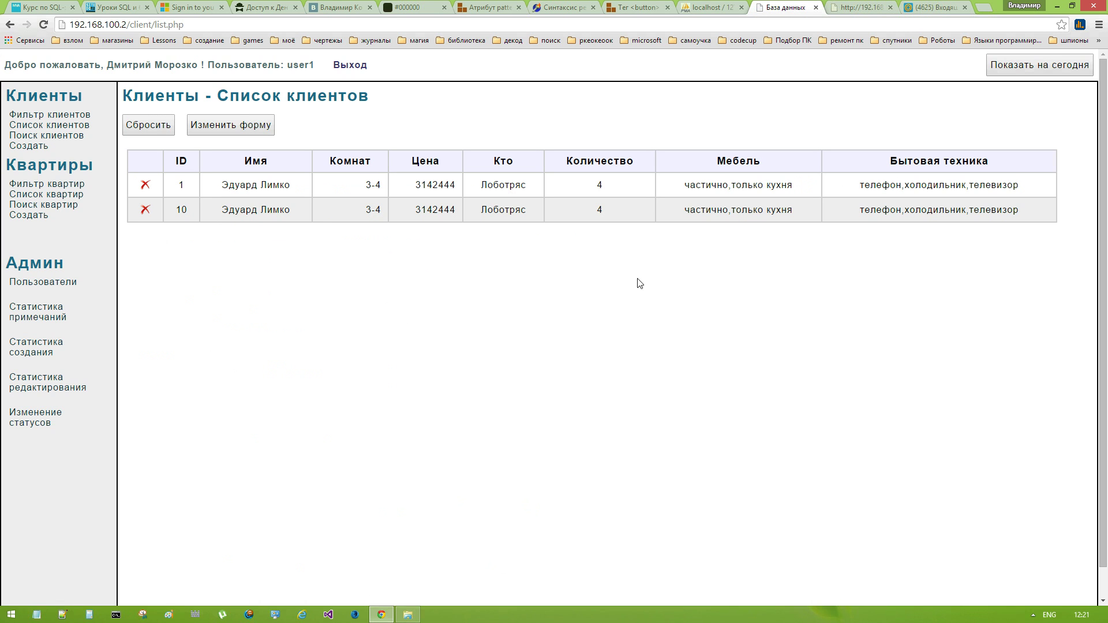
Step: Show the clients matching furniture частично and только кухня together with household appliances вся
{"action": "left_click", "coordinate": [238, 125]}
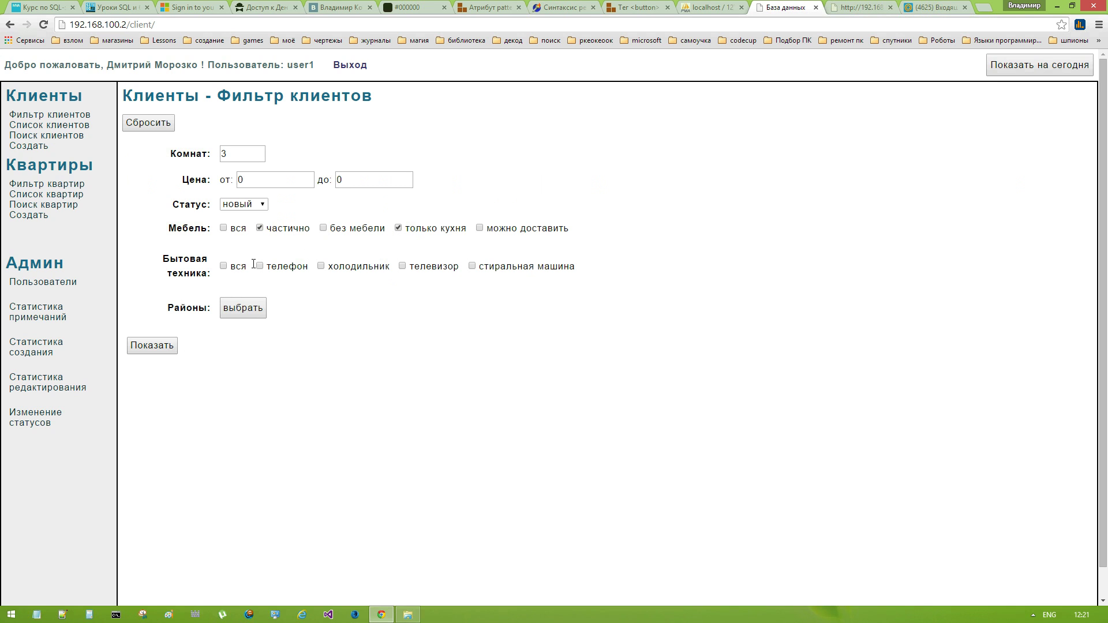
{"action": "left_click", "coordinate": [224, 269]}
{"action": "left_click", "coordinate": [169, 350]}
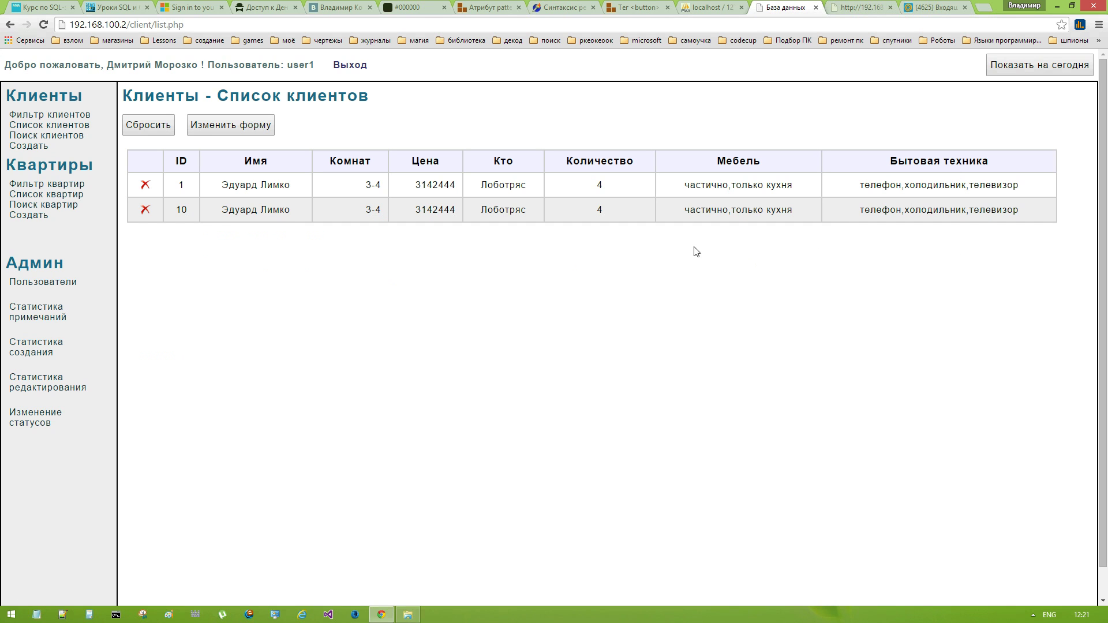
Step: Replace the appliance option вся with стиральная машина in the client filter and show the matching clients
{"action": "left_click", "coordinate": [221, 125]}
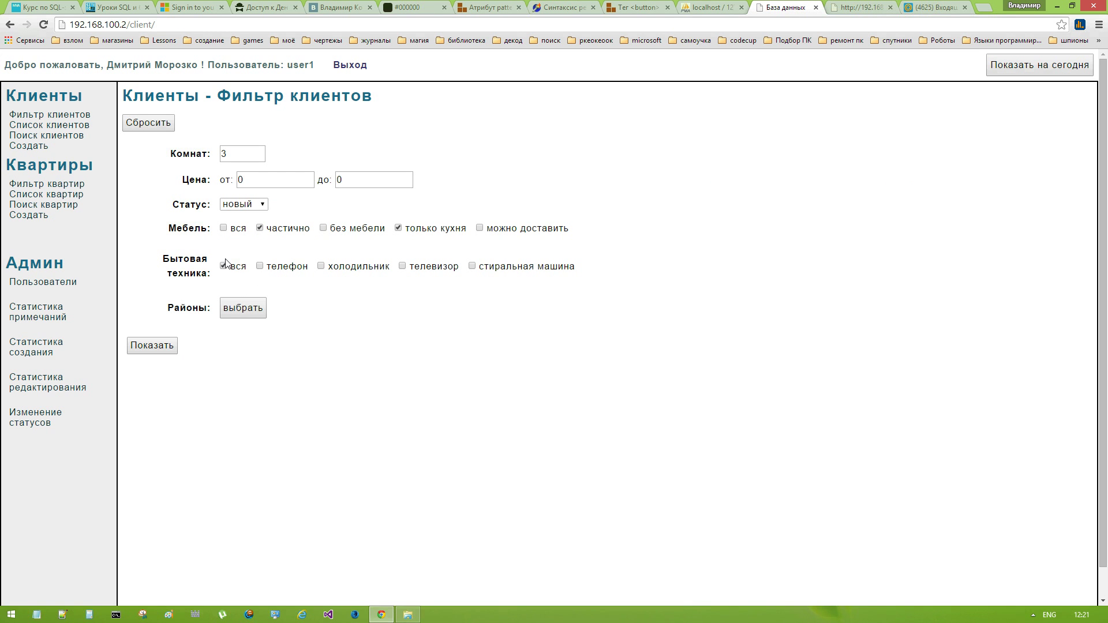
{"action": "left_click", "coordinate": [226, 267]}
{"action": "left_click", "coordinate": [473, 267]}
{"action": "left_click", "coordinate": [166, 346]}
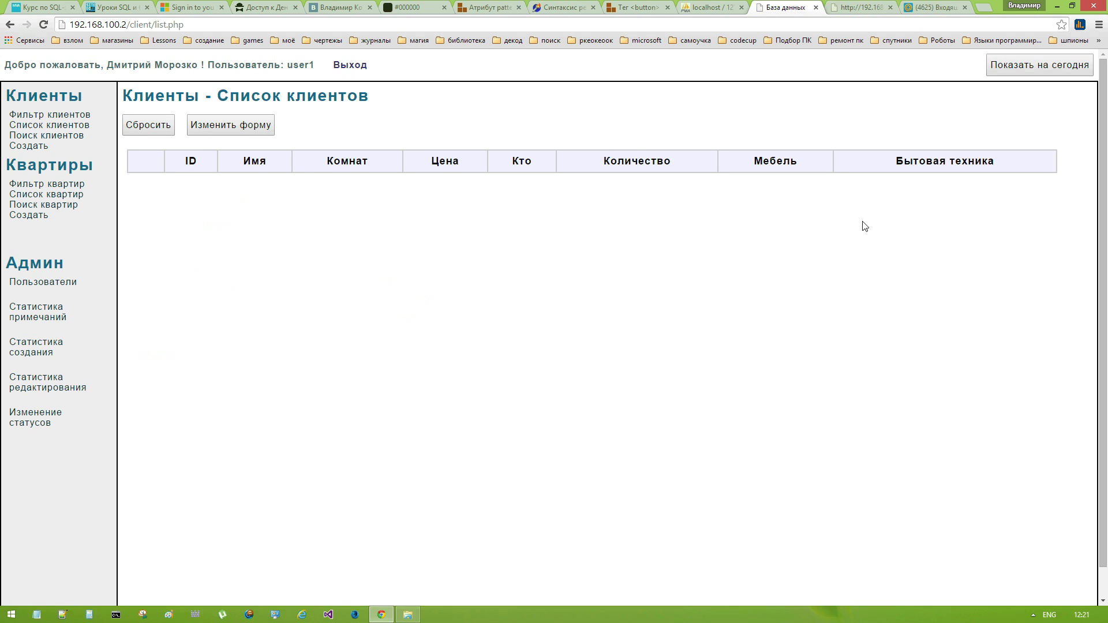
Step: Remove стиральная машина from the client filter and show the matching clients
{"action": "left_click", "coordinate": [244, 129]}
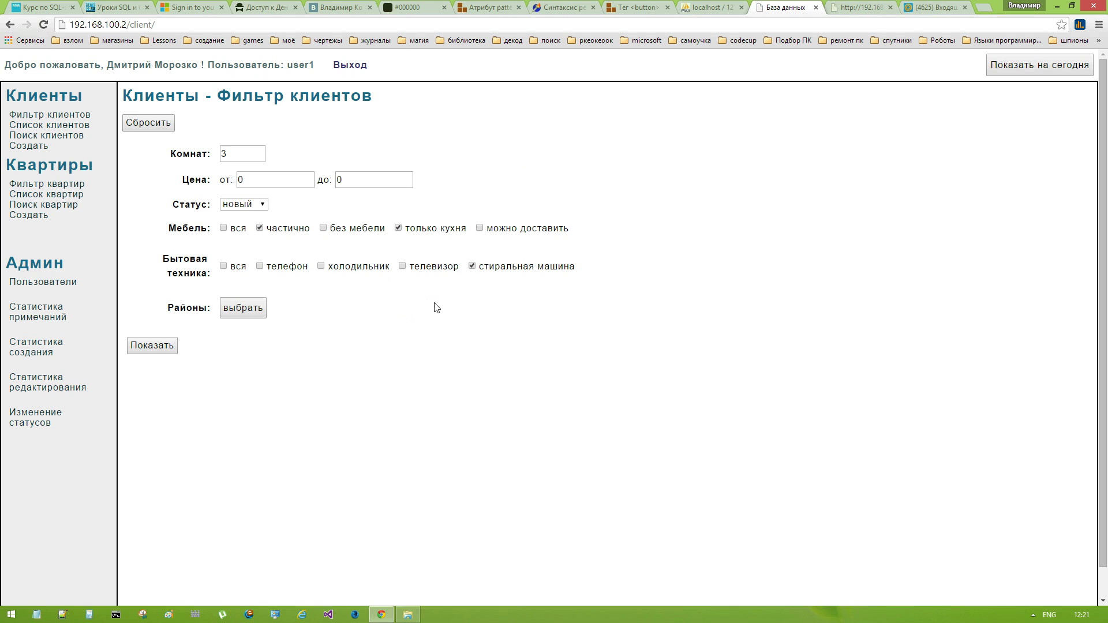
{"action": "left_click", "coordinate": [473, 266]}
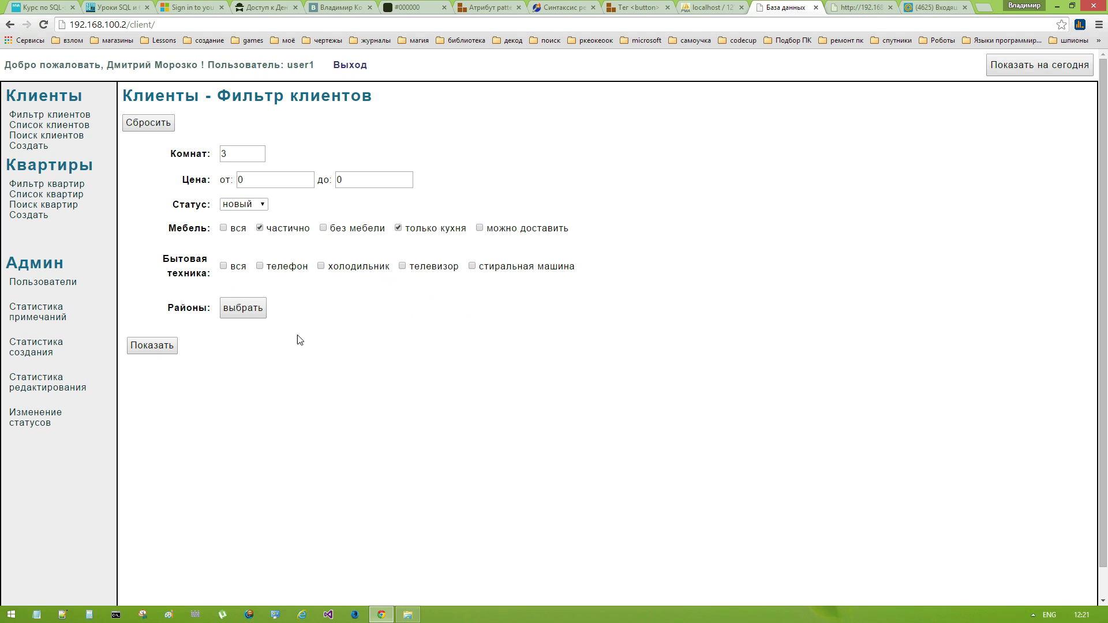
{"action": "left_click", "coordinate": [149, 352]}
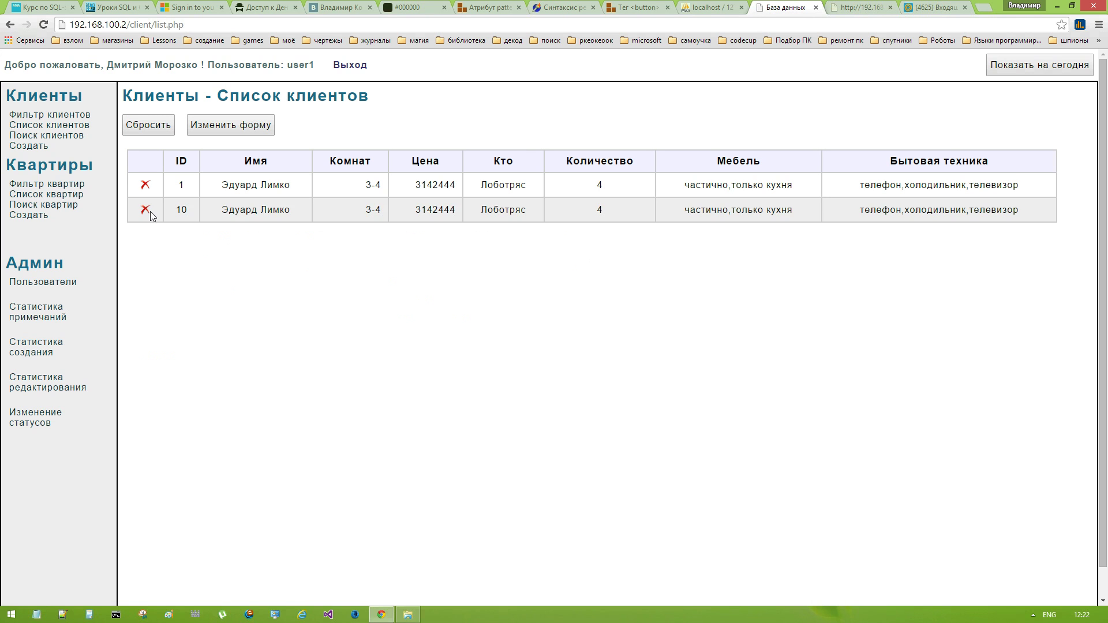
Step: Remove both listed clients from the filtered results and reset the client filter
{"action": "left_click", "coordinate": [145, 209]}
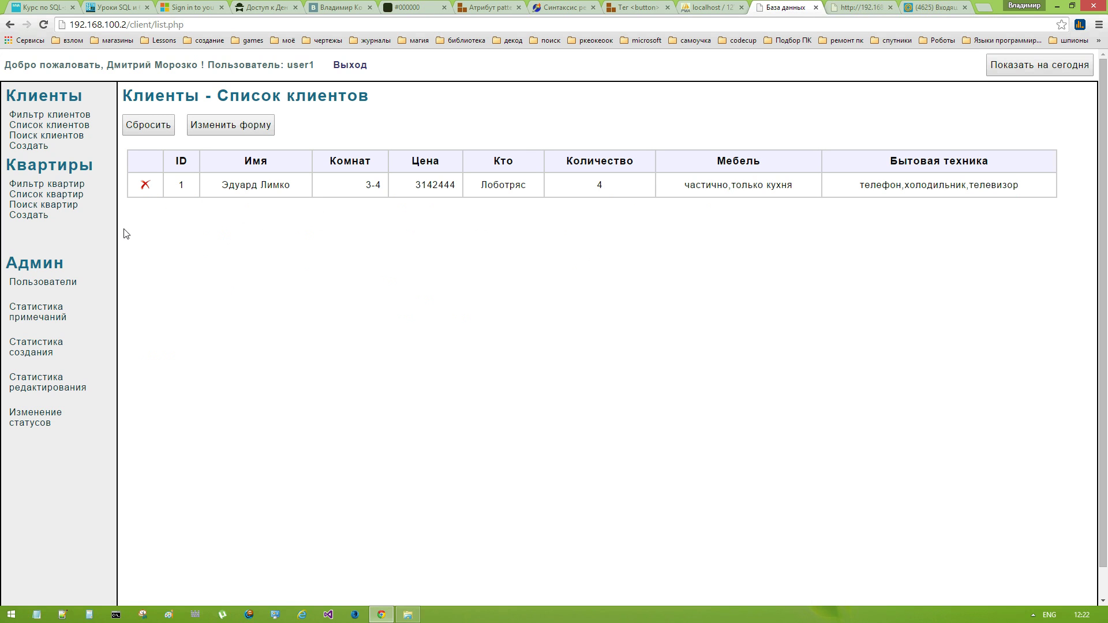
{"action": "left_click", "coordinate": [145, 185]}
{"action": "left_click", "coordinate": [156, 133]}
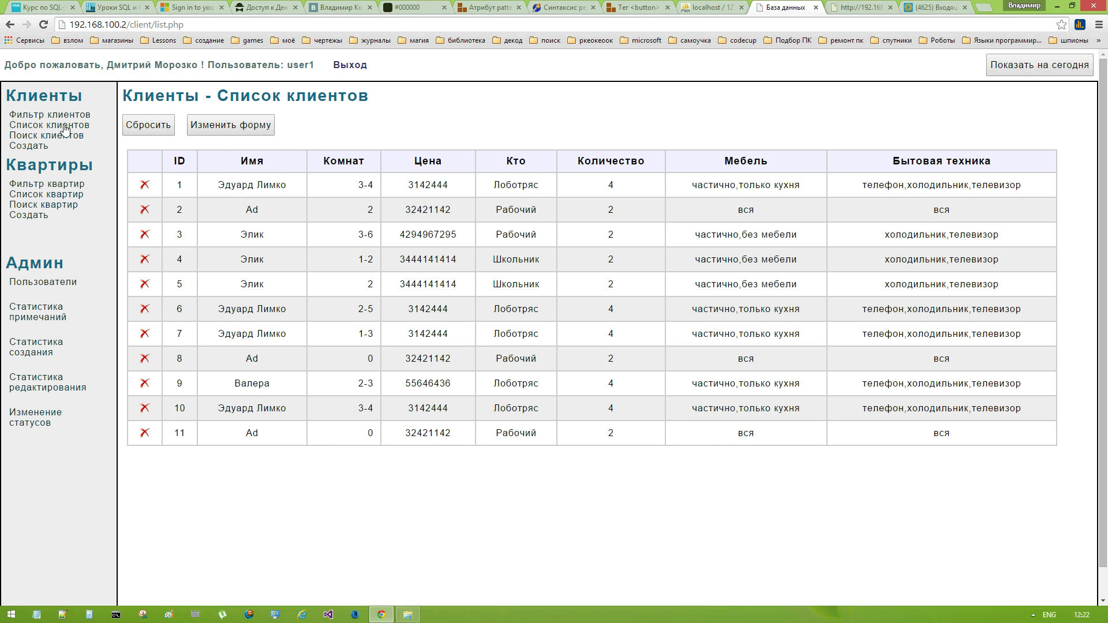
Step: Open the client search, go back to the full client list, and open the client search again
{"action": "left_click", "coordinate": [42, 137]}
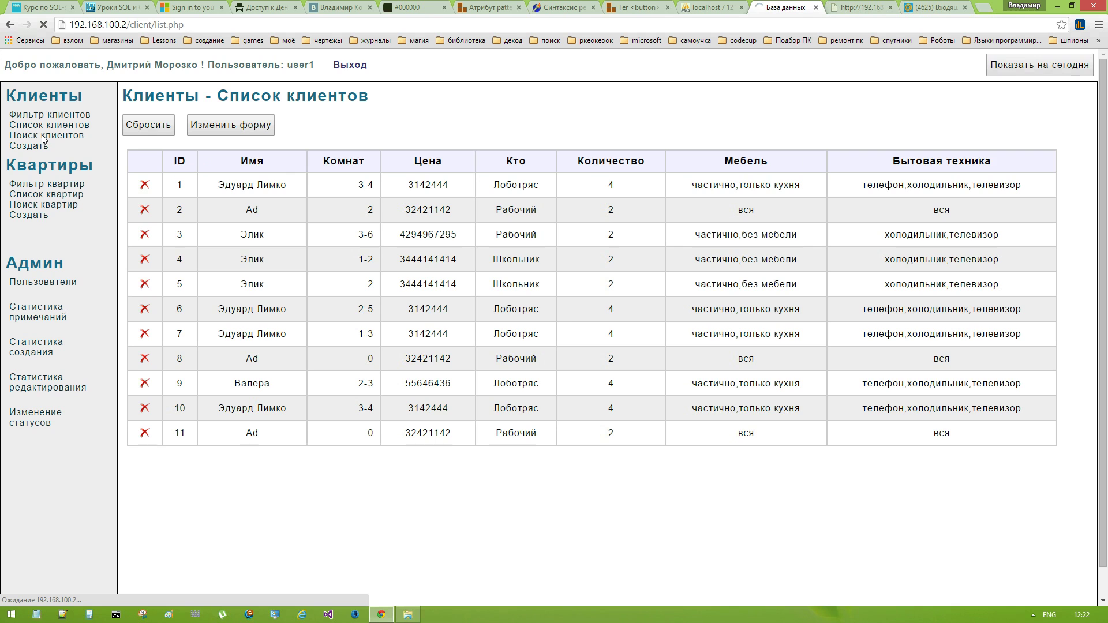
{"action": "left_click", "coordinate": [50, 127]}
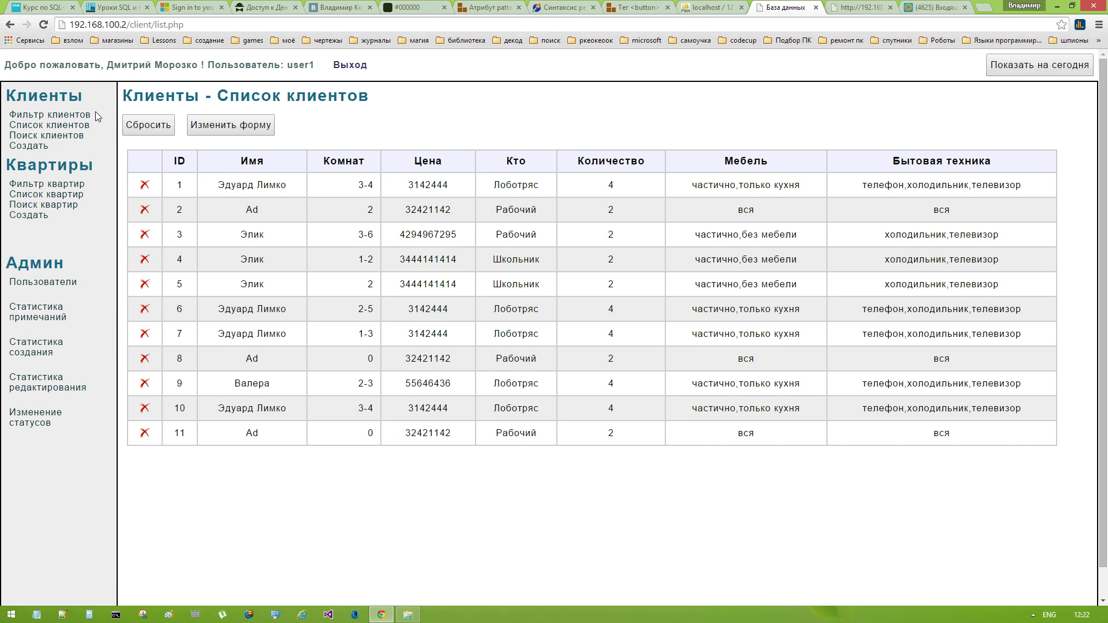
{"action": "left_click", "coordinate": [66, 136]}
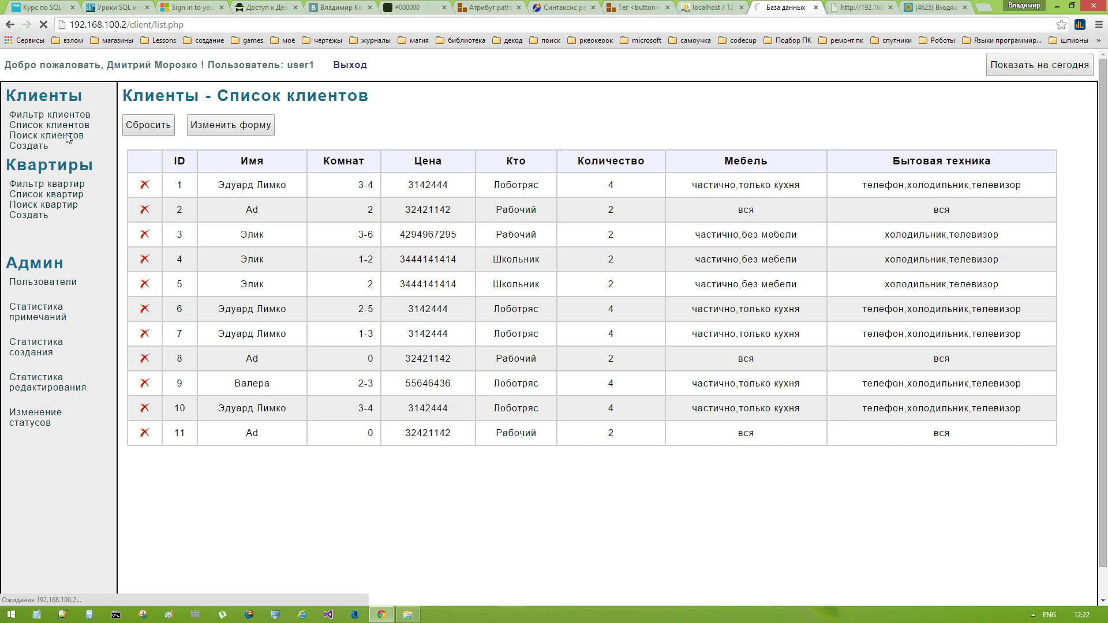
Step: Run the client search with no values entered, and look up the client with ID 1 and review the full record
{"action": "left_click", "coordinate": [154, 148]}
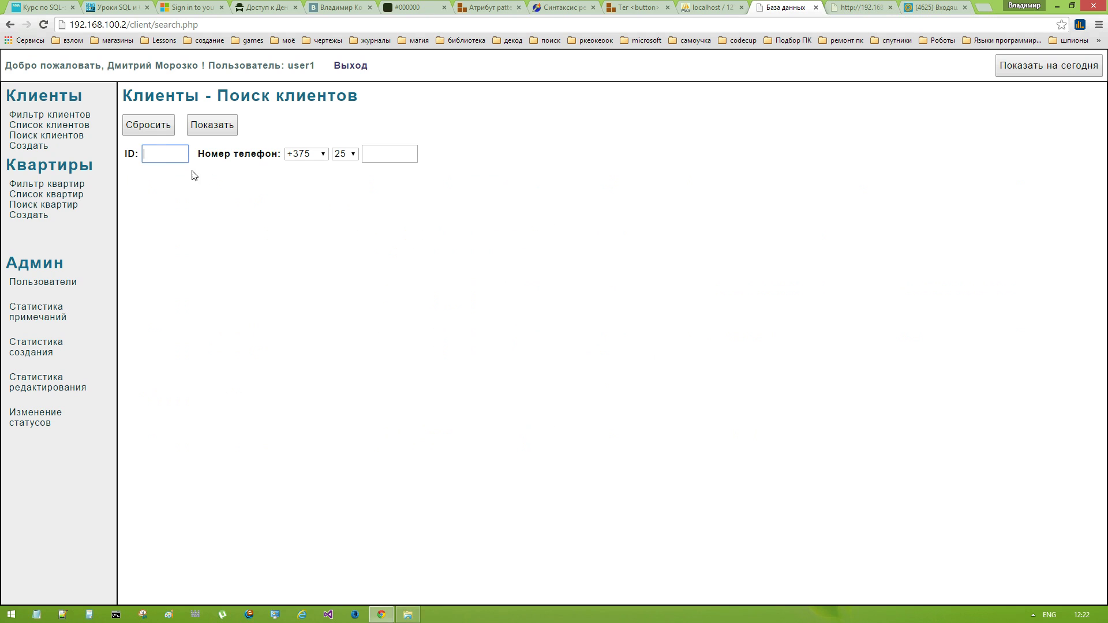
{"action": "left_click", "coordinate": [222, 126]}
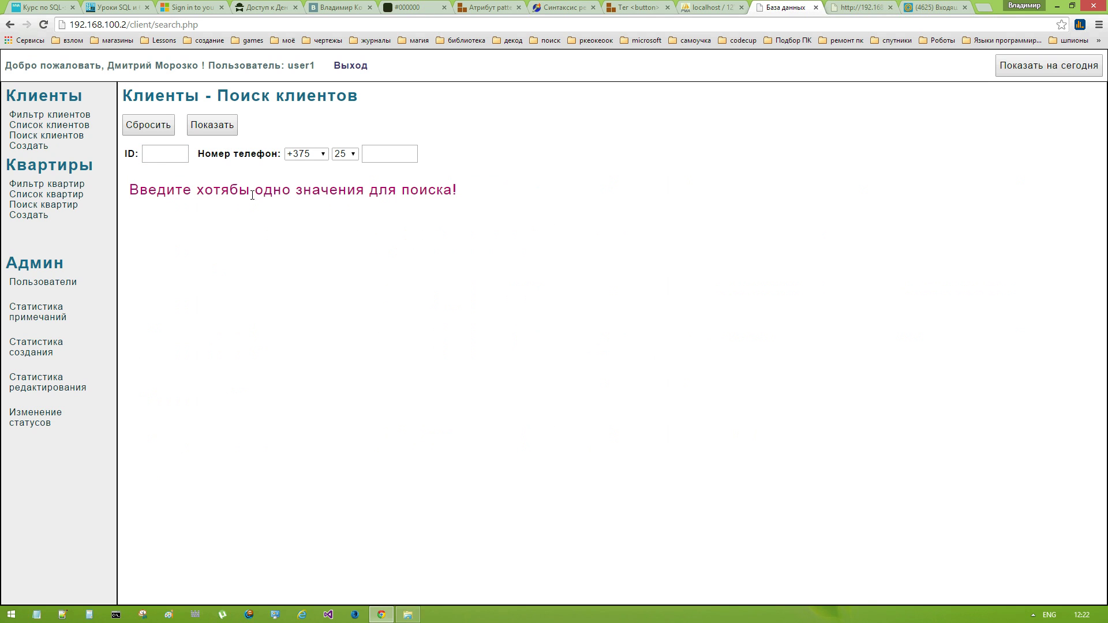
{"action": "left_click", "coordinate": [174, 157]}
{"action": "type", "text": "1"}
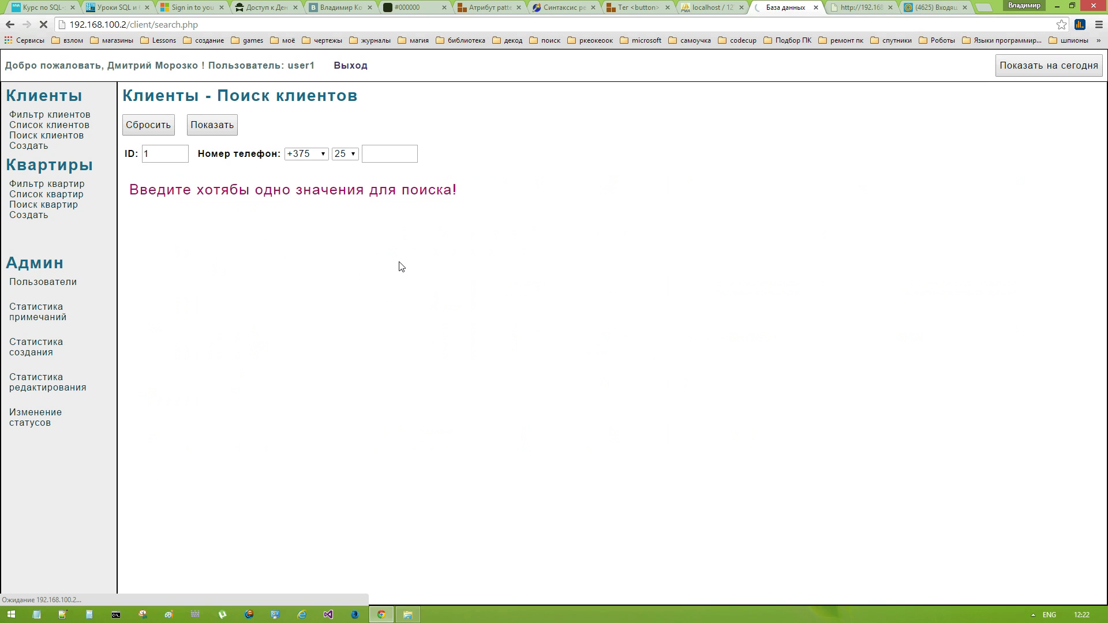
{"action": "scroll", "coordinate": [385, 276], "scroll_direction": "down", "scroll_amount": 2}
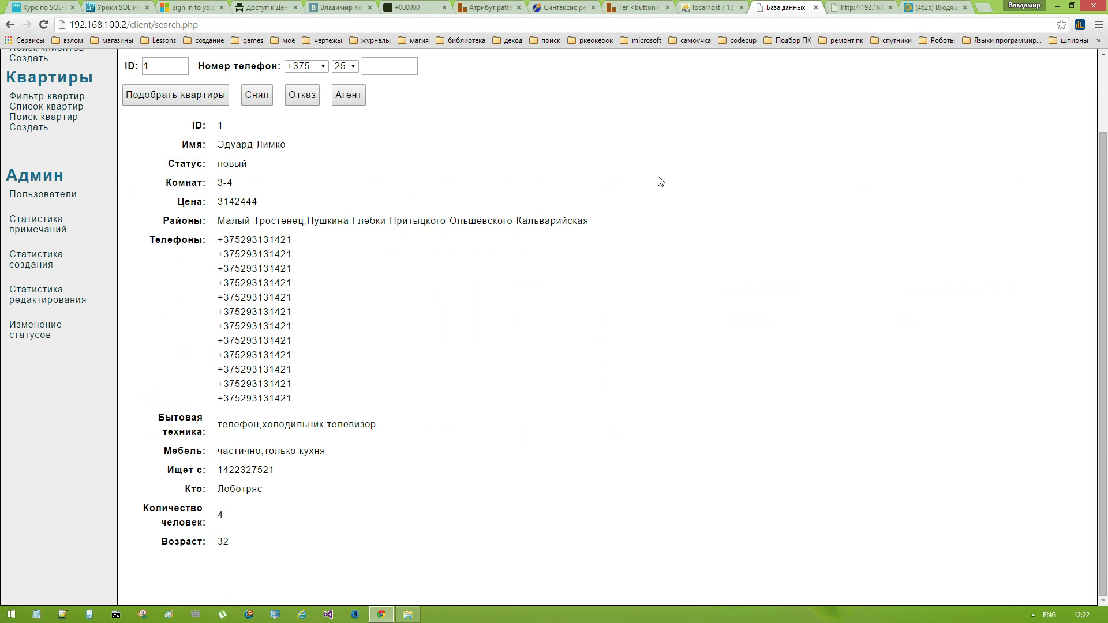
{"action": "scroll", "coordinate": [332, 209], "scroll_direction": "up", "scroll_amount": 2}
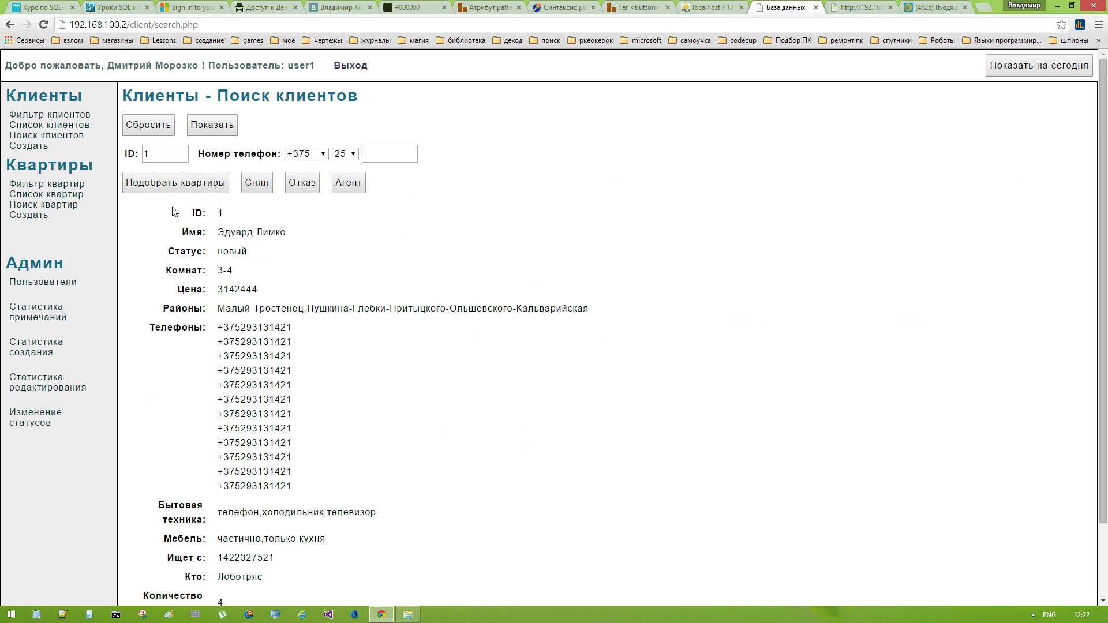
Step: Search for the client with ID 4 and review the full record
{"action": "double_click", "coordinate": [147, 154]}
{"action": "type", "text": "4"}
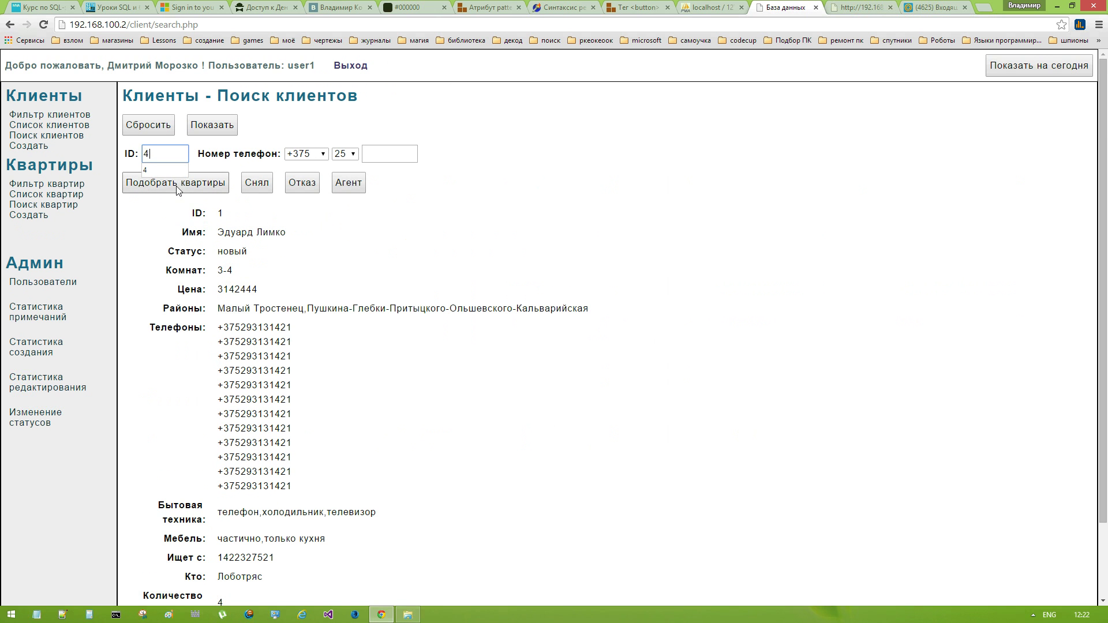
{"action": "left_click", "coordinate": [236, 125]}
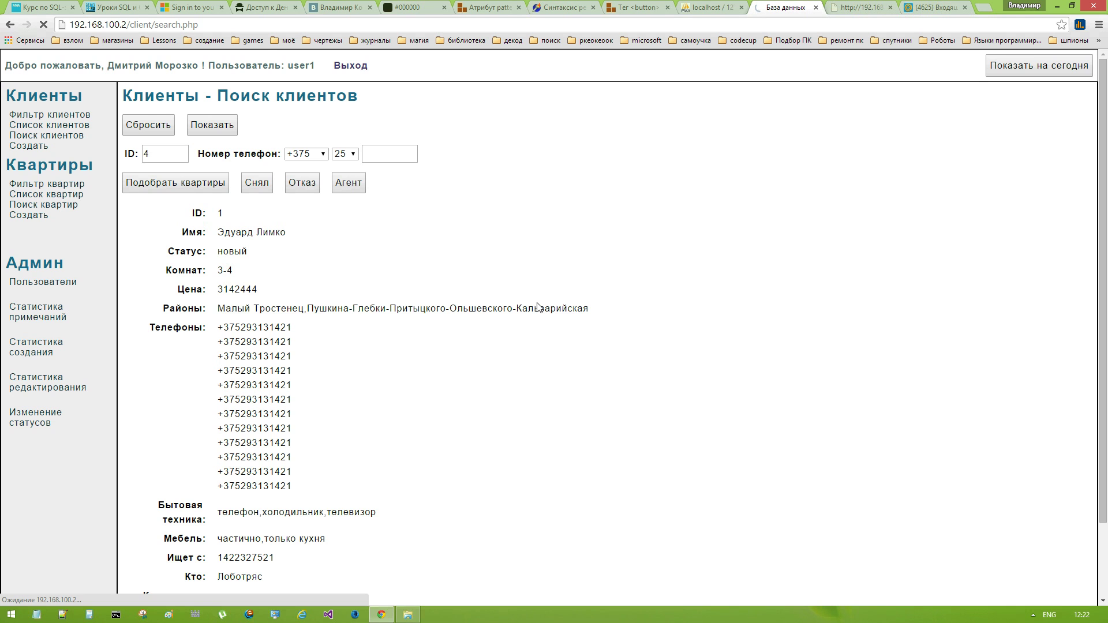
{"action": "scroll", "coordinate": [538, 308], "scroll_direction": "down", "scroll_amount": 1}
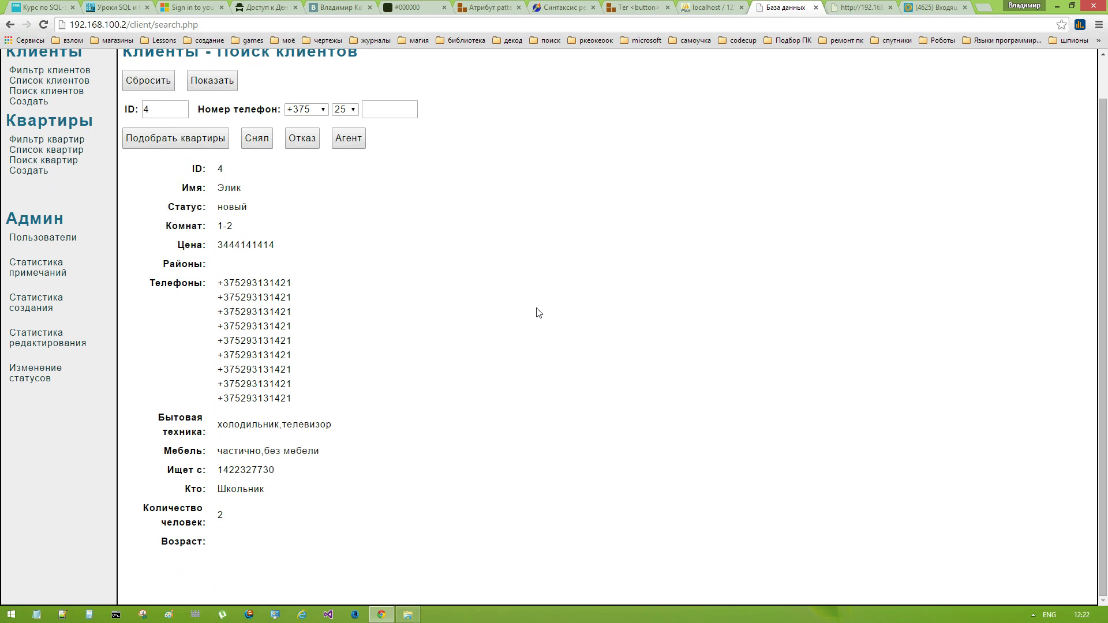
{"action": "scroll", "coordinate": [538, 313], "scroll_direction": "up", "scroll_amount": 1}
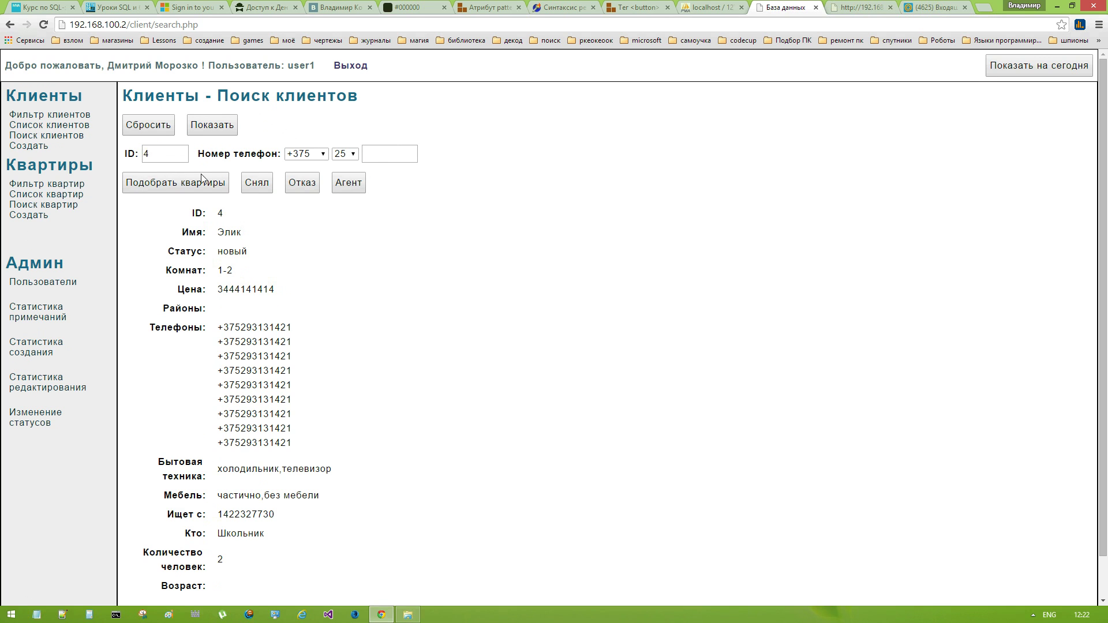
Step: Clear the client ID, enter a phone number with the +375 and 25 codes, and search for the client
{"action": "left_click", "coordinate": [390, 155]}
{"action": "left_click", "coordinate": [377, 152]}
{"action": "left_click", "coordinate": [485, 162]}
{"action": "left_click", "coordinate": [386, 161]}
{"action": "type", "text": "1111111"}
{"action": "left_click", "coordinate": [522, 155]}
{"action": "left_click", "coordinate": [156, 154]}
{"action": "left_click", "coordinate": [393, 156]}
{"action": "type", "text": "1111111"}
{"action": "left_click", "coordinate": [227, 124]}
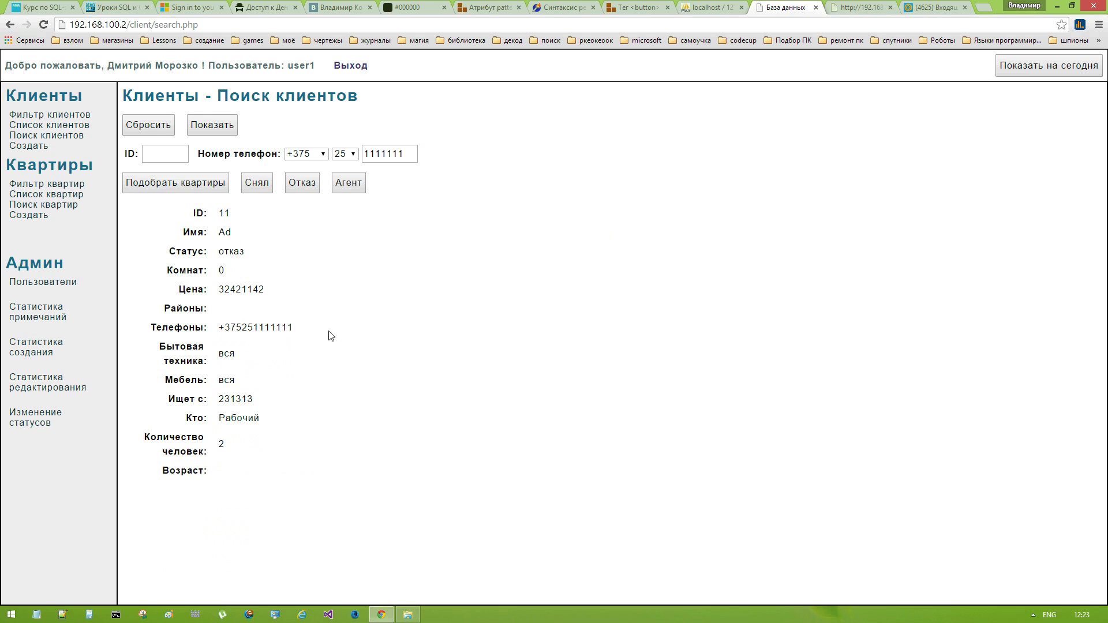
Step: Repeat the client phone search with operator code 29 and highlight the resulting message
{"action": "left_click", "coordinate": [345, 154]}
{"action": "left_click", "coordinate": [345, 176]}
{"action": "left_click", "coordinate": [233, 130]}
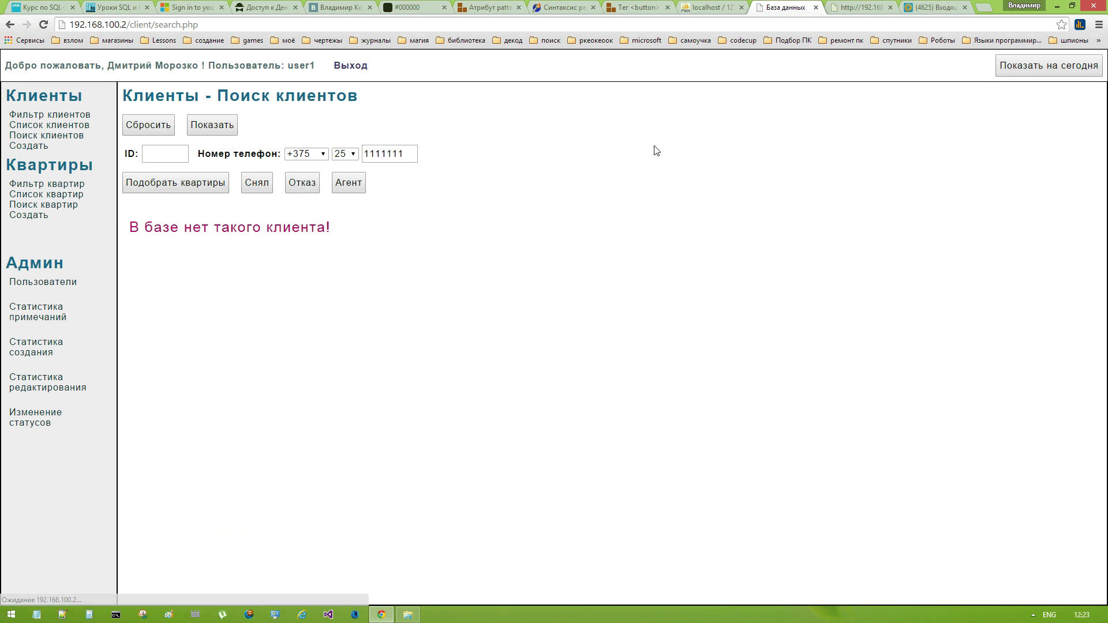
{"action": "left_click_drag", "start_coordinate": [129, 226], "coordinate": [394, 242]}
{"action": "left_click", "coordinate": [459, 247]}
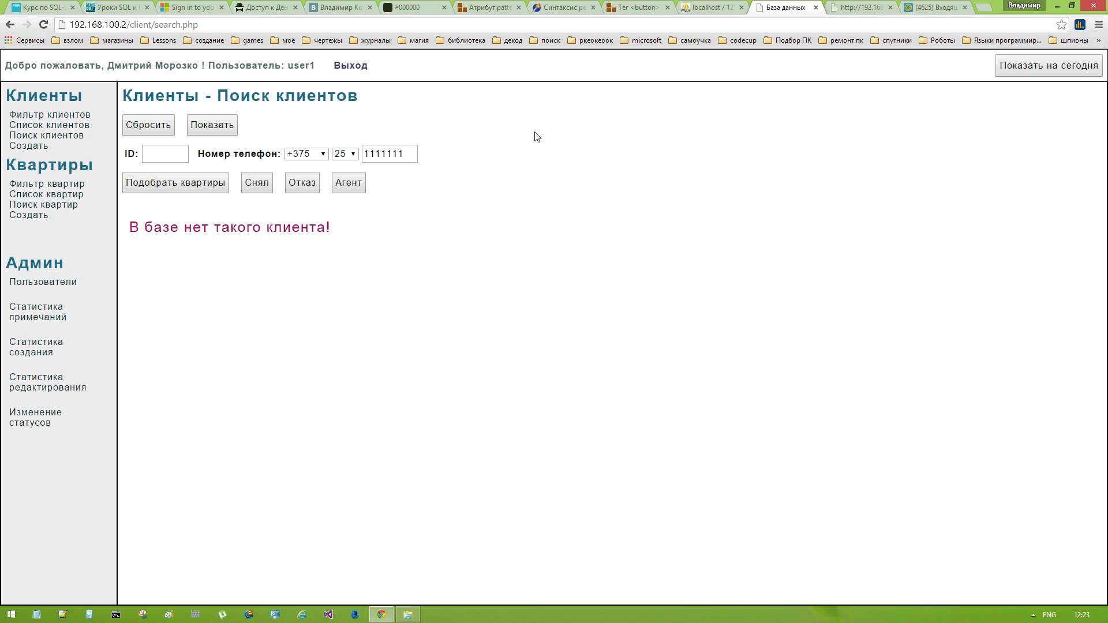
Step: Reset the client search form and examine the available country and operator codes for the phone number
{"action": "left_click", "coordinate": [169, 131]}
{"action": "left_click", "coordinate": [318, 156]}
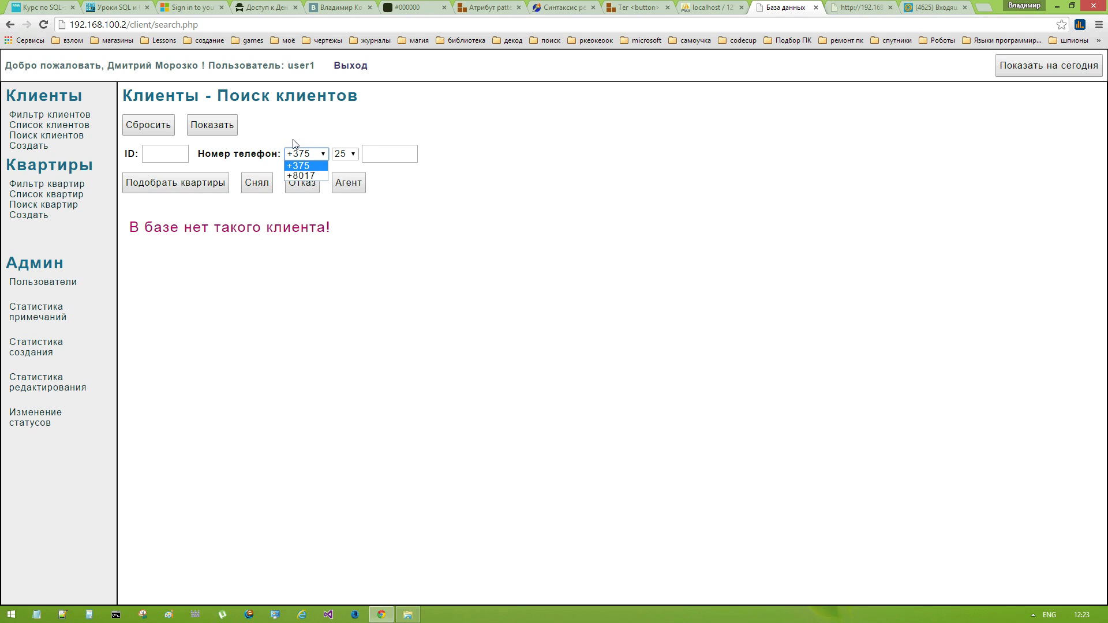
{"action": "left_click", "coordinate": [353, 153]}
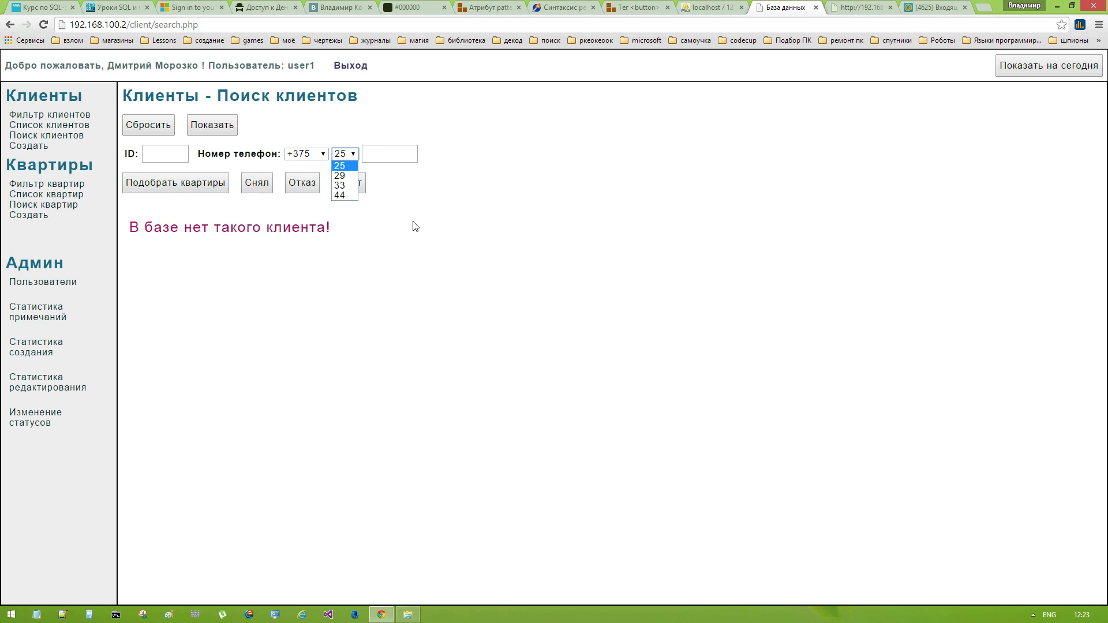
{"action": "left_click", "coordinate": [570, 171]}
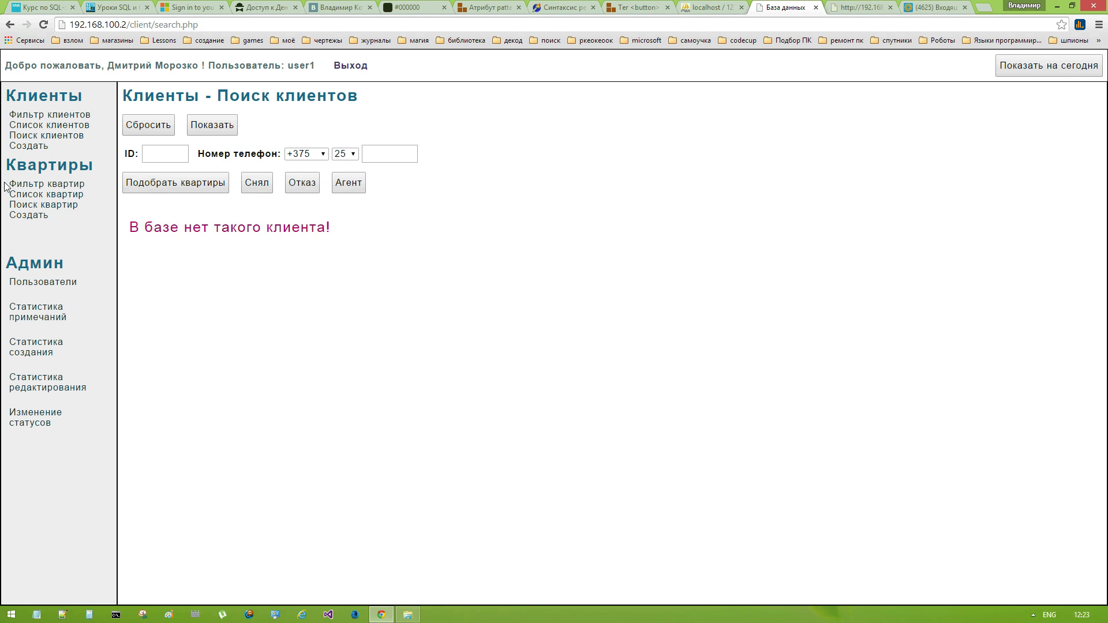
Step: Open the apartment filter and examine the choices for the rented state and the status
{"action": "left_click", "coordinate": [51, 186]}
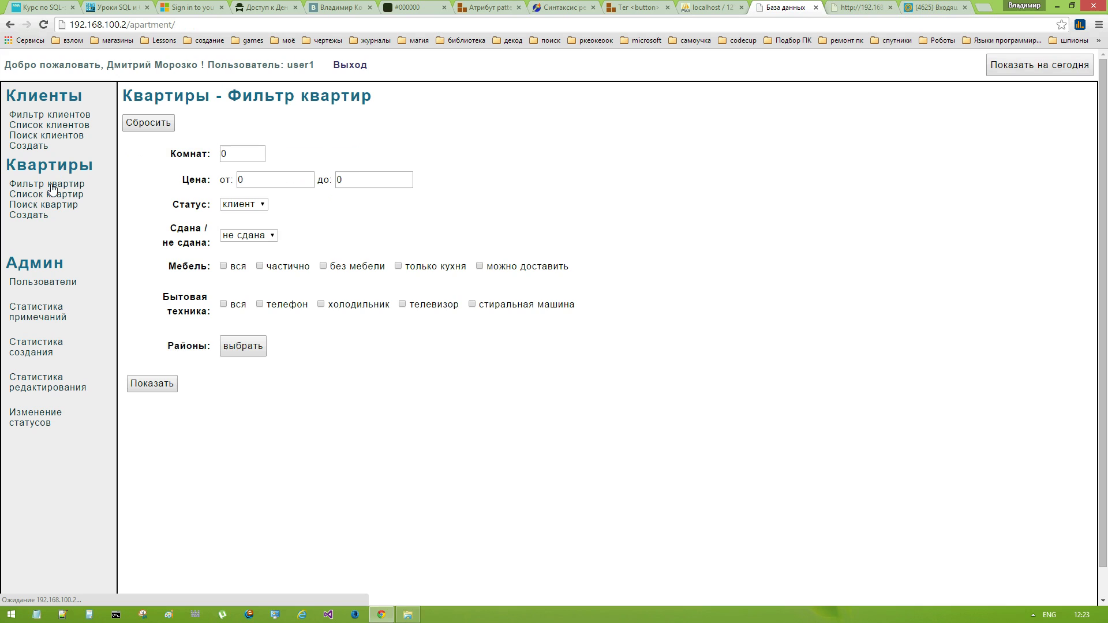
{"action": "left_click", "coordinate": [243, 239]}
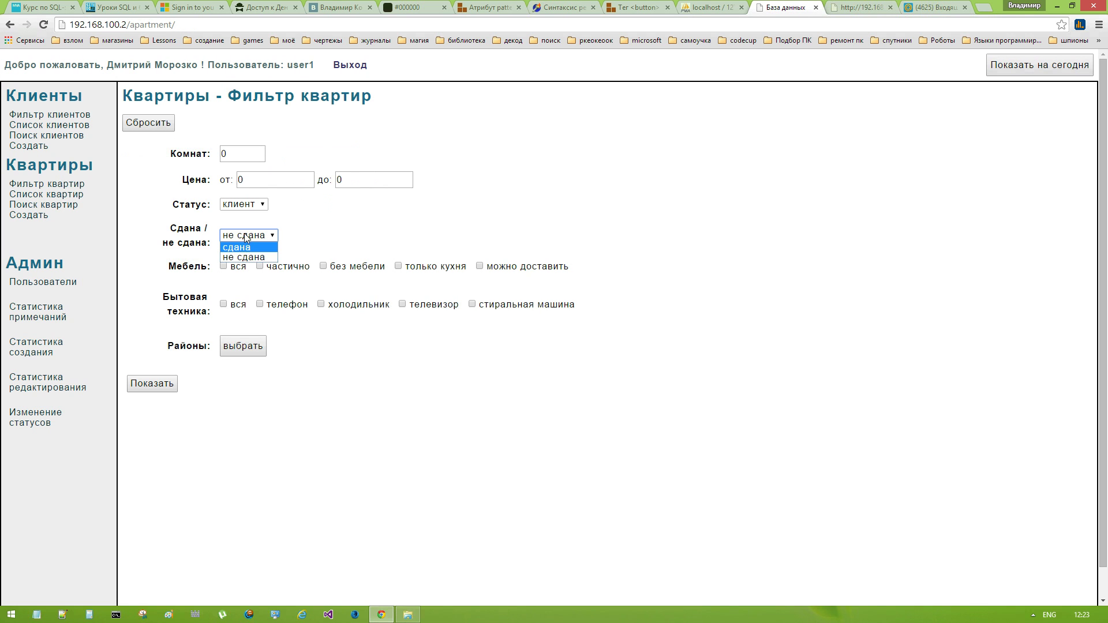
{"action": "left_click", "coordinate": [328, 227]}
{"action": "left_click", "coordinate": [252, 206]}
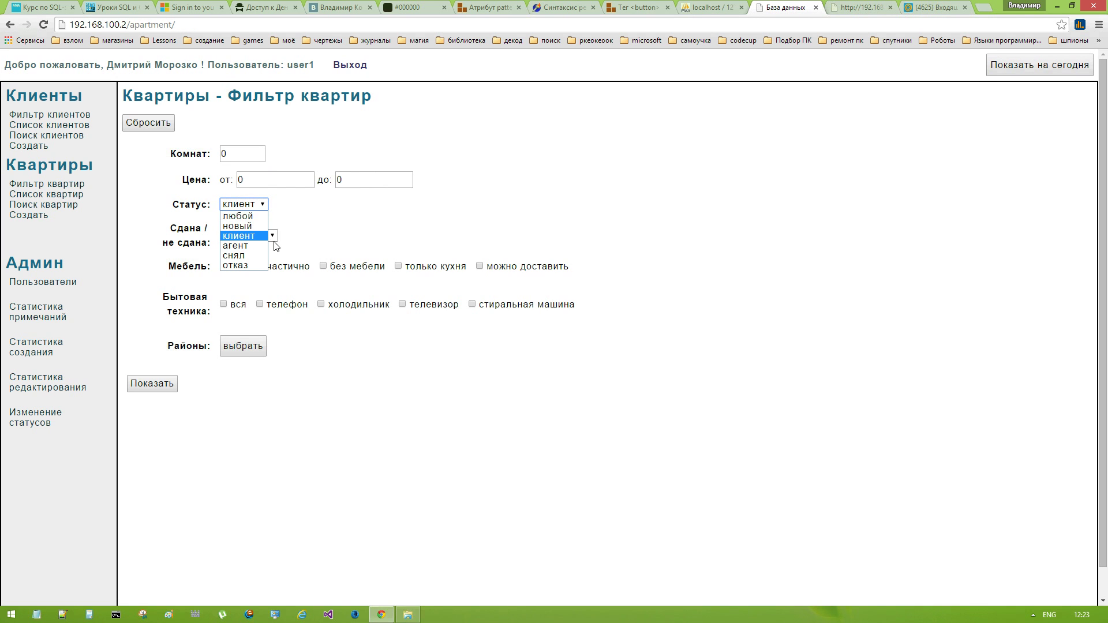
{"action": "left_click", "coordinate": [359, 225]}
Step: Expand and hide the district choices, and show the apartments with status клиент that are не сдана
{"action": "left_click", "coordinate": [243, 345]}
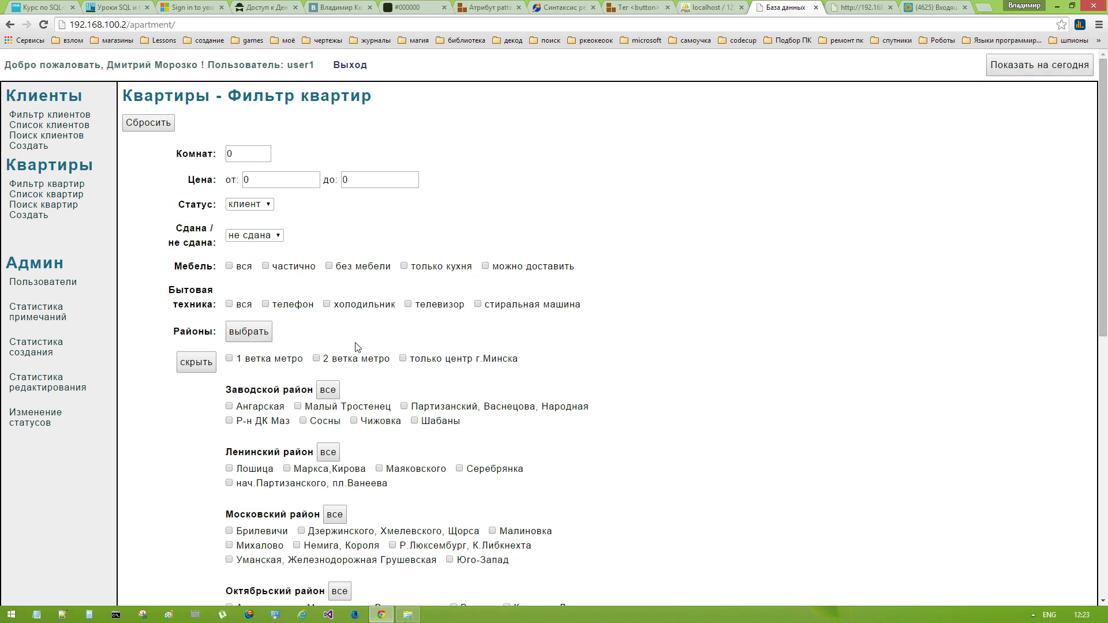
{"action": "left_click", "coordinate": [264, 238]}
{"action": "left_click", "coordinate": [262, 247]}
{"action": "left_click", "coordinate": [197, 362]}
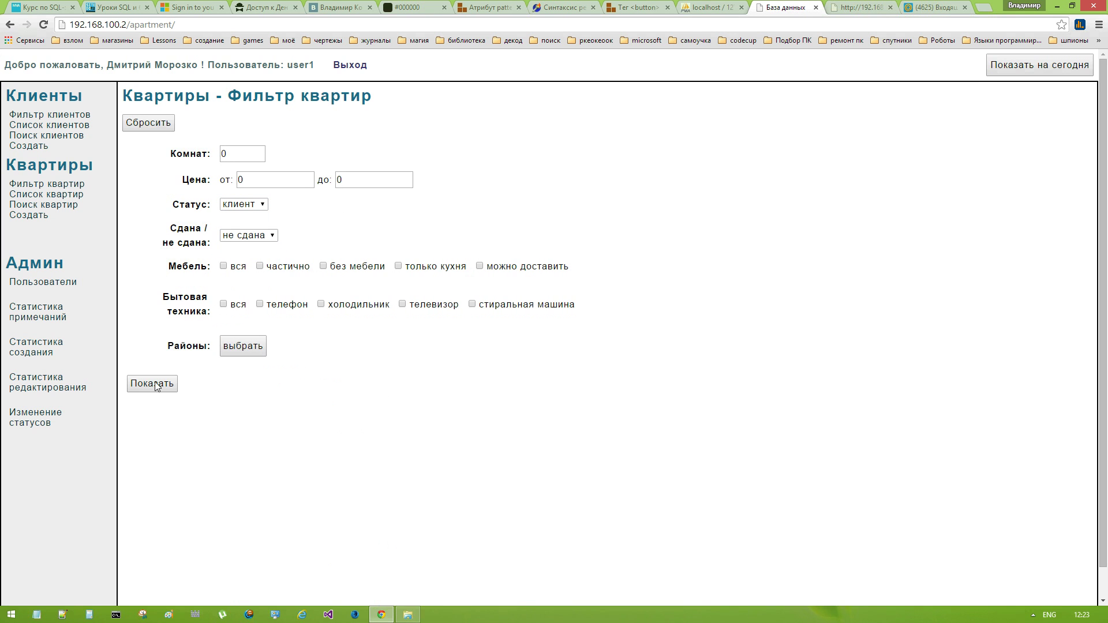
{"action": "left_click", "coordinate": [157, 384]}
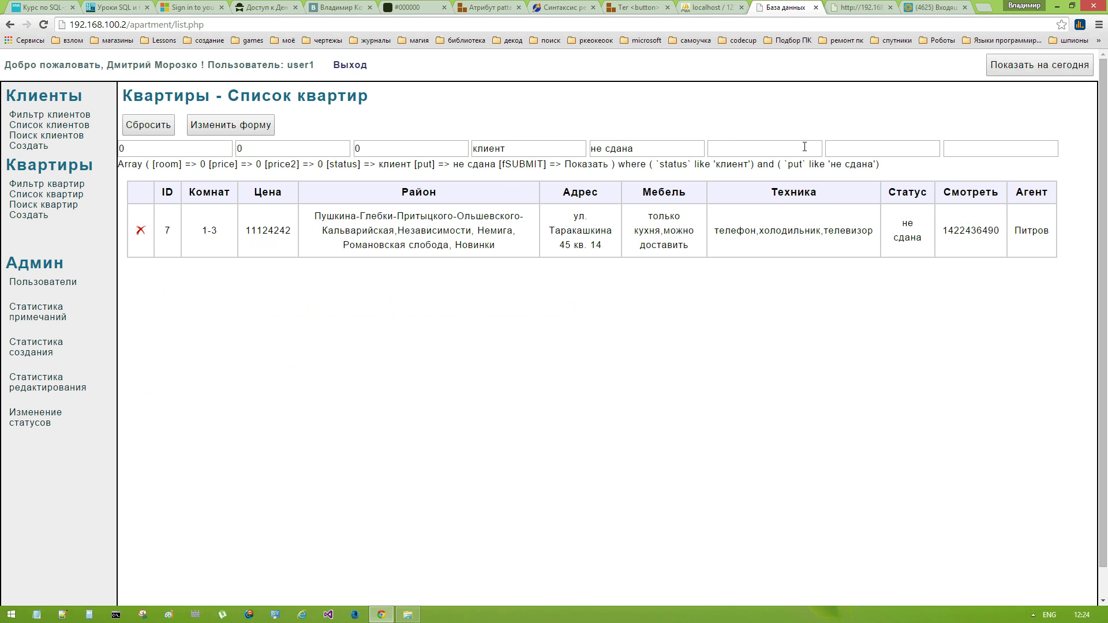
Step: Change the rented state to сдана in the apartment filter and show the matching apartments
{"action": "left_click", "coordinate": [223, 128]}
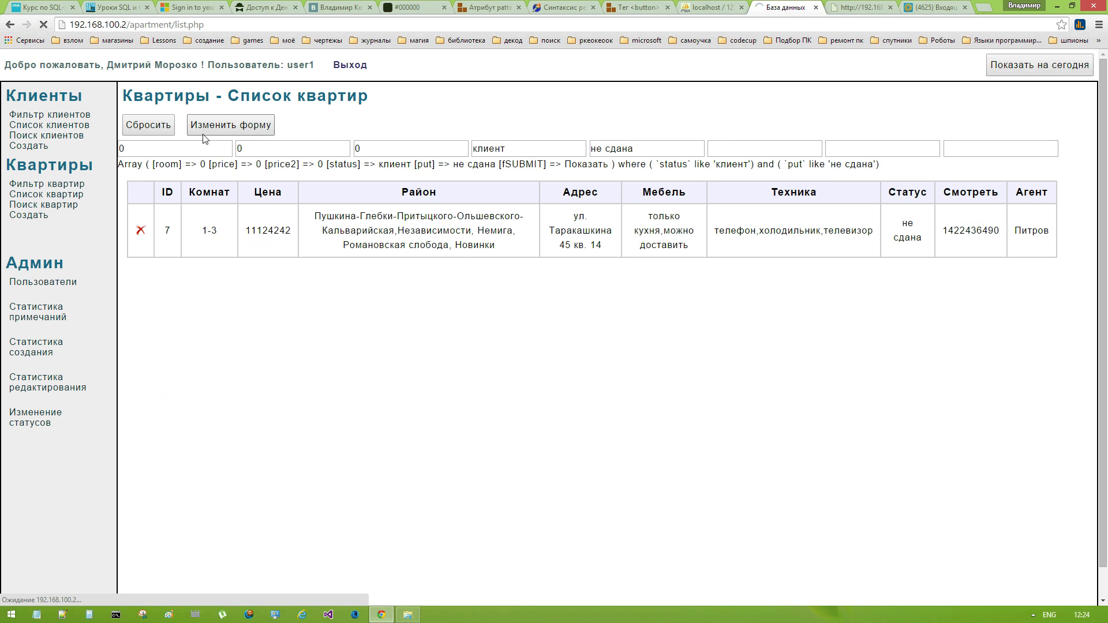
{"action": "left_click", "coordinate": [250, 235]}
{"action": "left_click", "coordinate": [151, 384]}
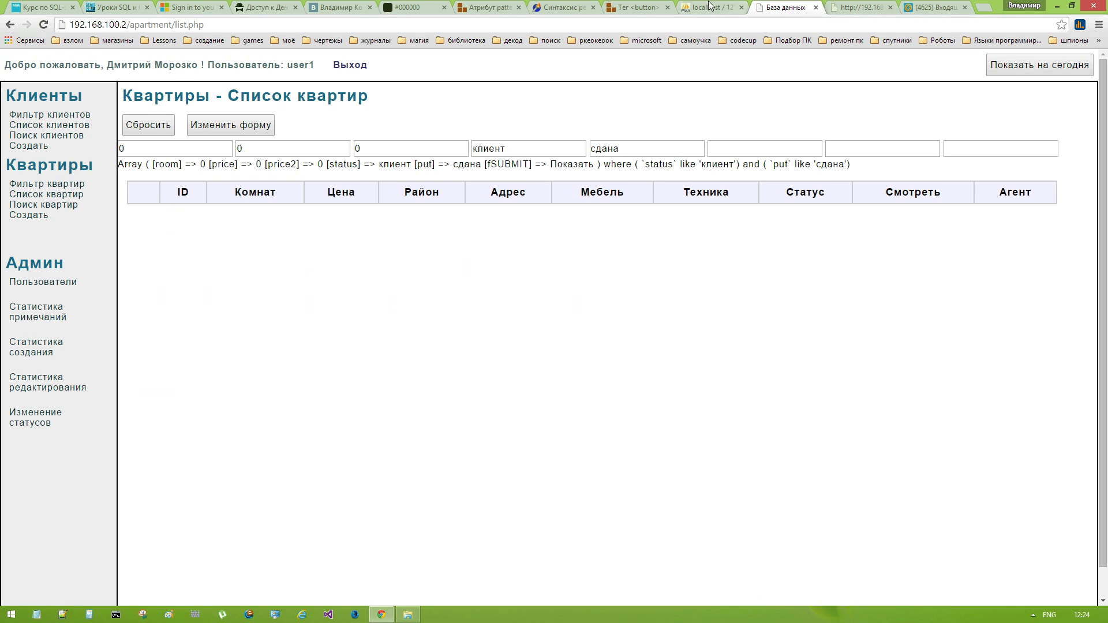
Step: Switch to phpMyAdmin to check the rented states and statuses in the apartment table, and return to the database application
{"action": "left_click", "coordinate": [738, 6]}
{"action": "left_click", "coordinate": [158, 106]}
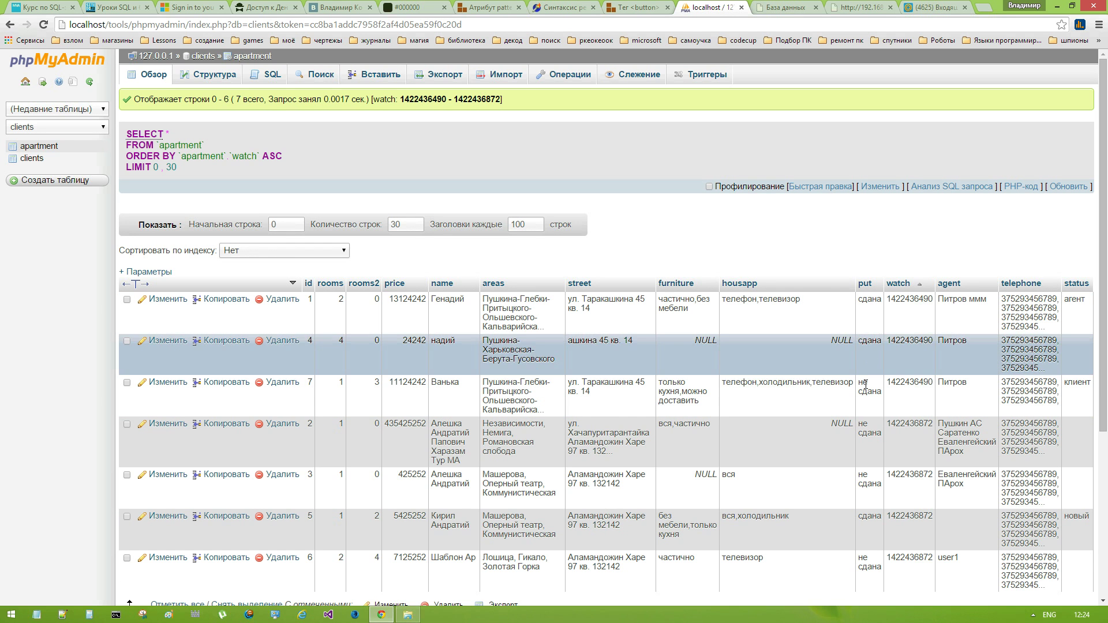
{"action": "left_click", "coordinate": [781, 9]}
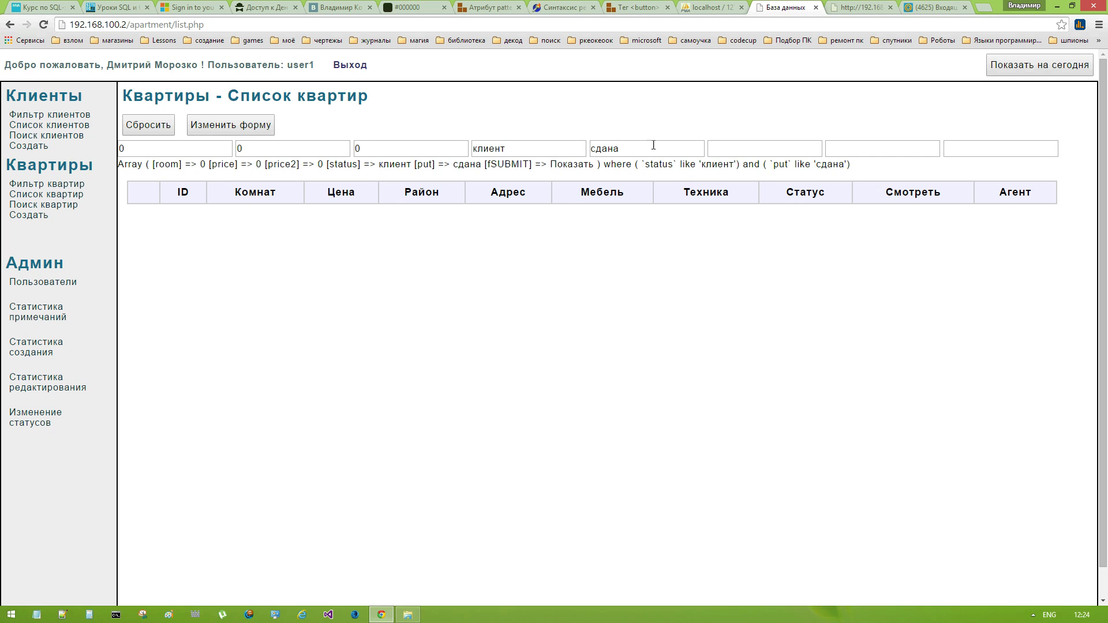
Step: Set the status to любой in the apartment filter and show the matching apartments
{"action": "left_click", "coordinate": [267, 132]}
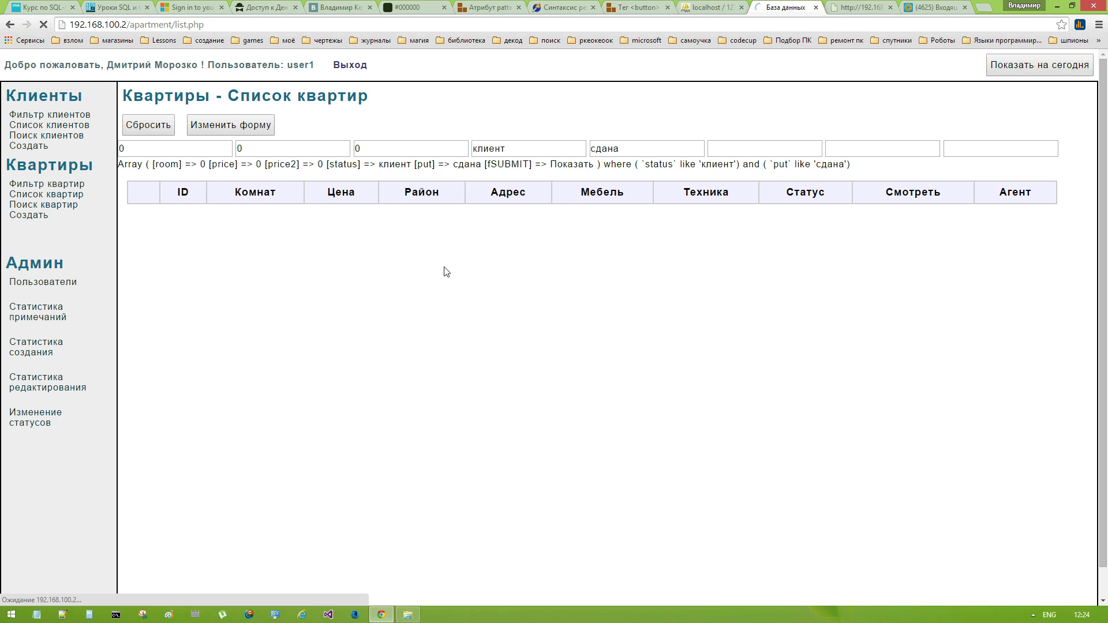
{"action": "left_click", "coordinate": [241, 204]}
{"action": "left_click", "coordinate": [235, 217]}
{"action": "left_click", "coordinate": [152, 385]}
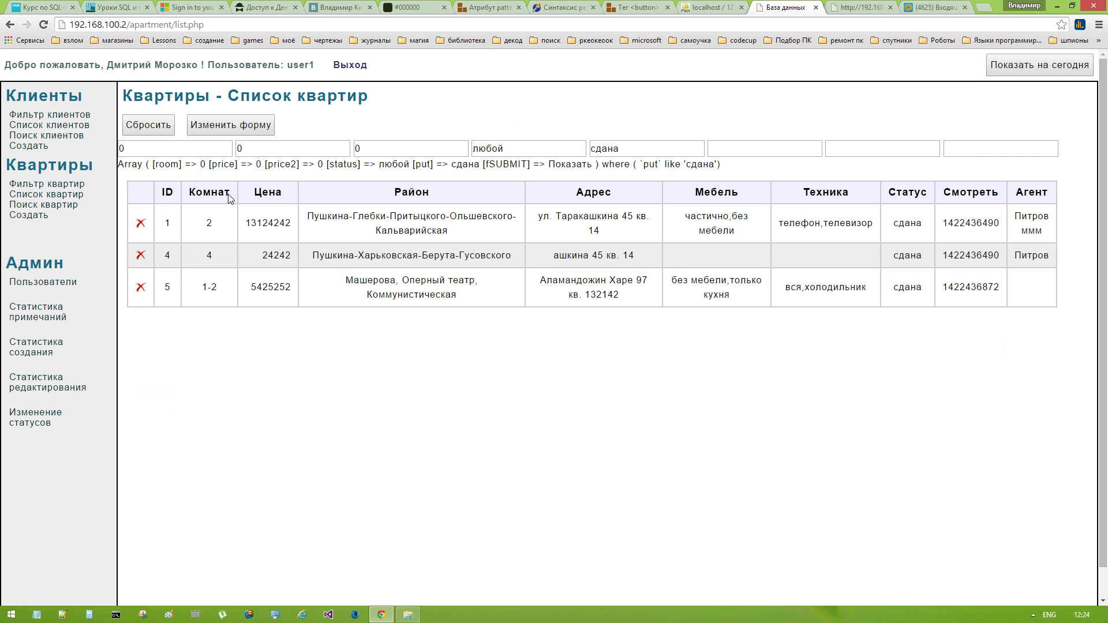
Step: Set the rented state to не сдана in the apartment filter and show the matching apartments
{"action": "left_click", "coordinate": [231, 126]}
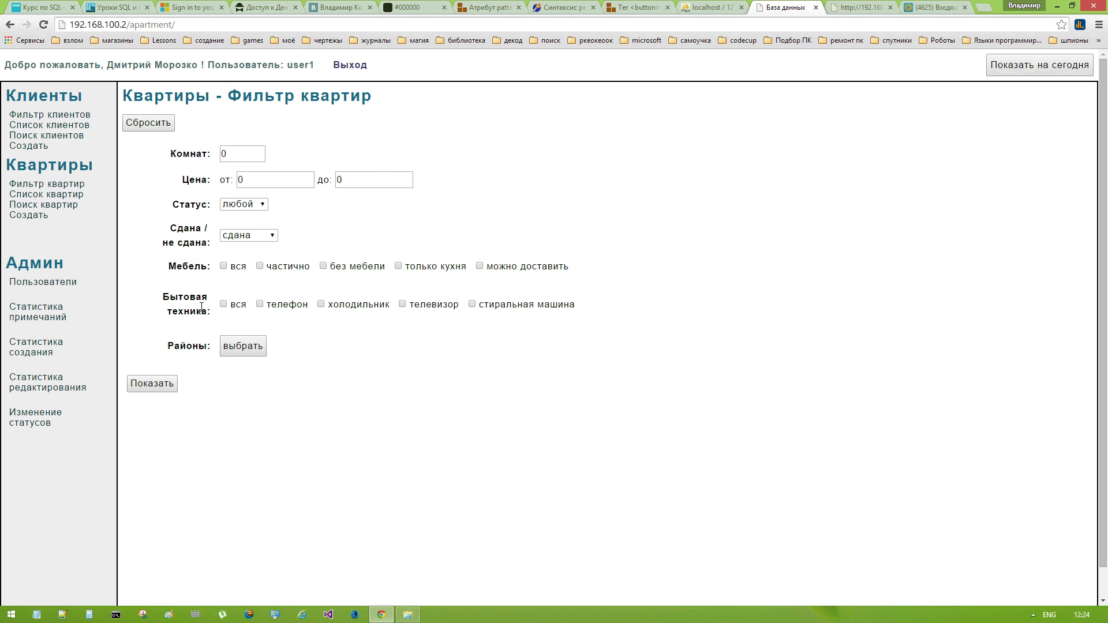
{"action": "left_click", "coordinate": [248, 236]}
{"action": "left_click", "coordinate": [243, 258]}
{"action": "left_click", "coordinate": [155, 385]}
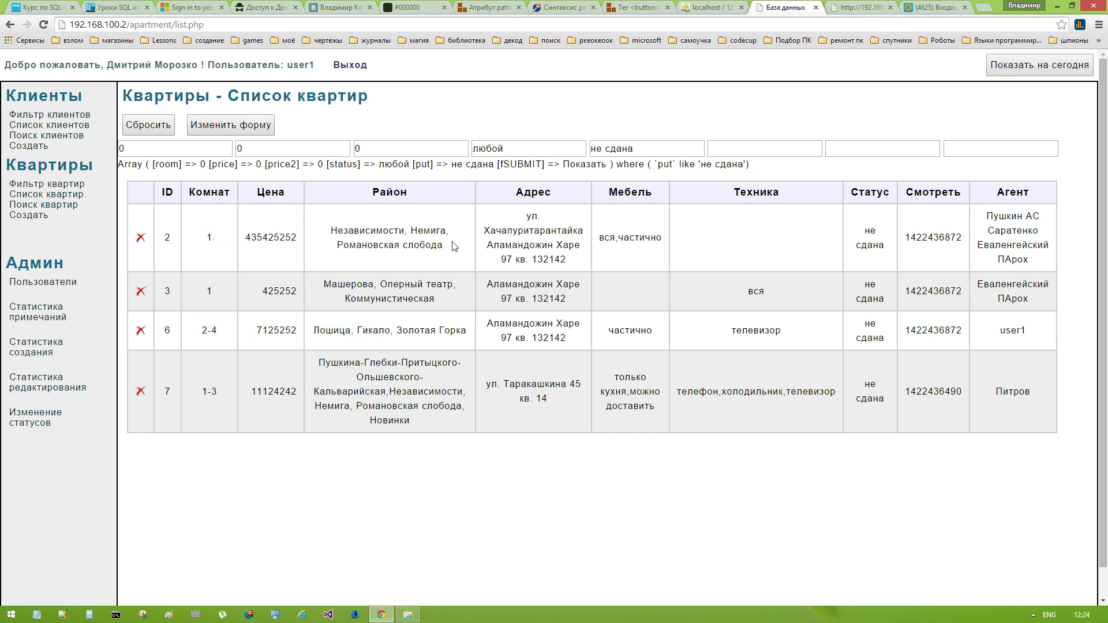
Step: Expand the district choices in the apartment filter and find незав on the page
{"action": "left_click", "coordinate": [254, 125]}
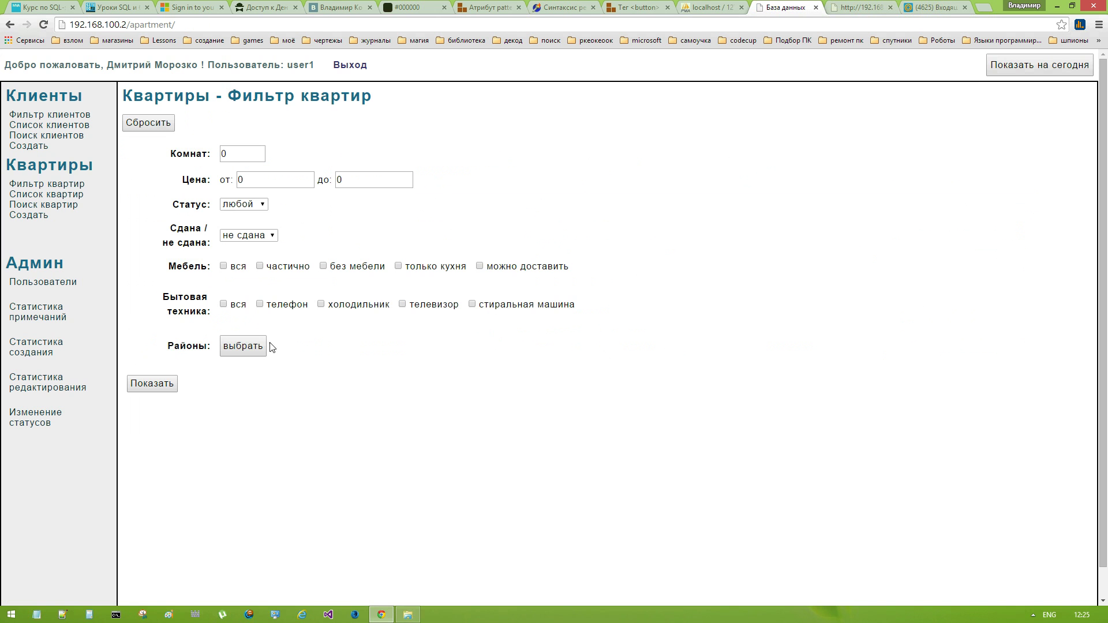
{"action": "left_click", "coordinate": [256, 349]}
{"action": "scroll", "coordinate": [726, 382], "scroll_direction": "down", "scroll_amount": 3}
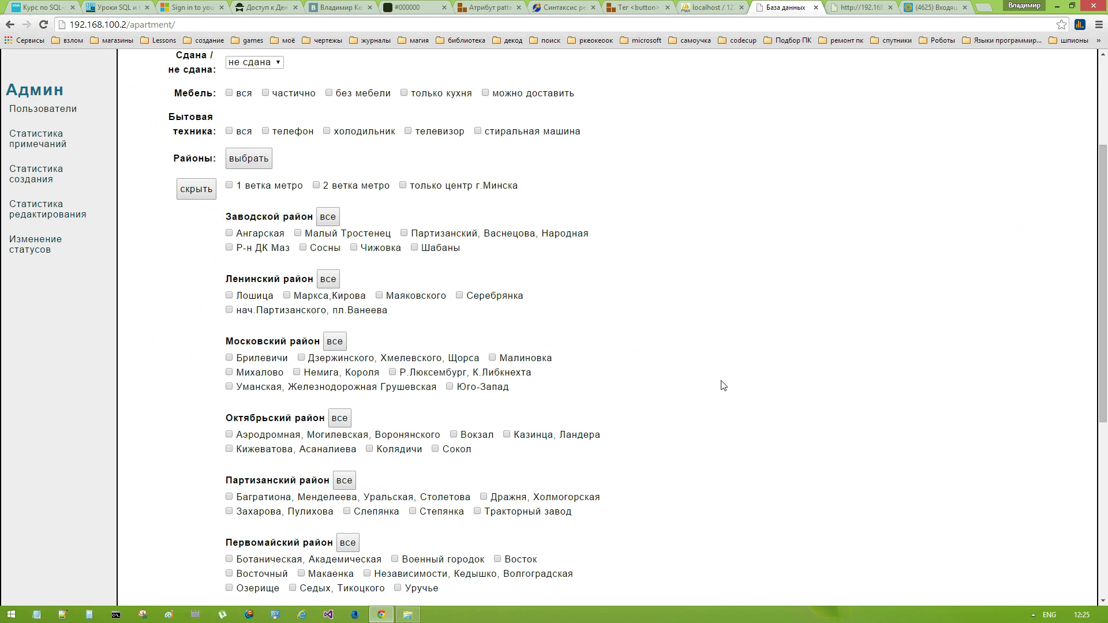
{"action": "key", "text": "ctrl+f"}
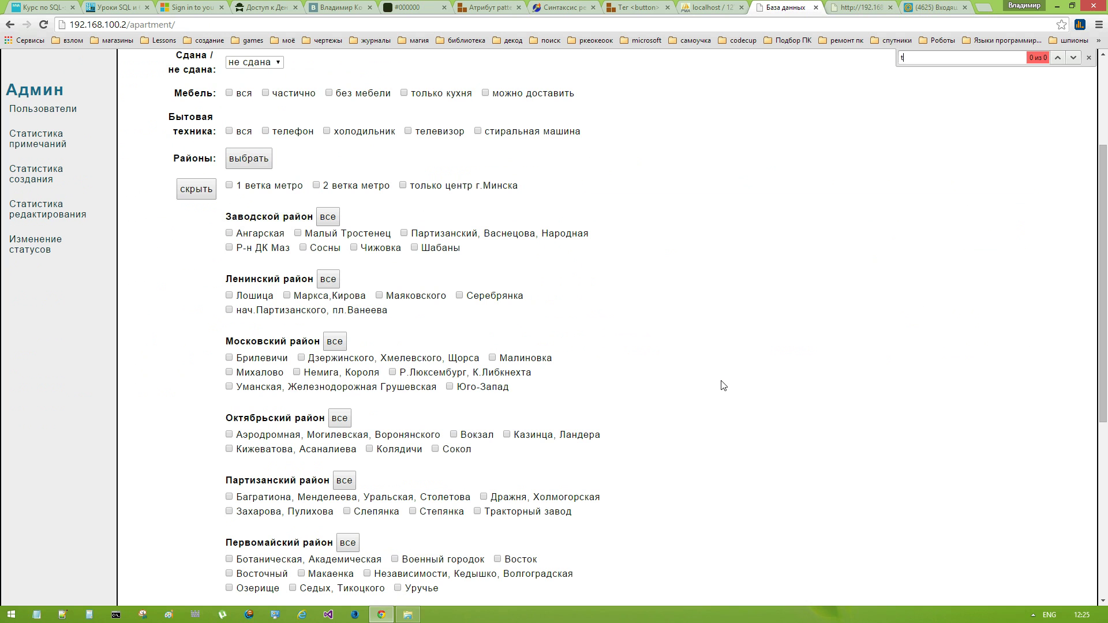
{"action": "key", "text": "BackSpace"}
{"action": "type", "text": "незав"}
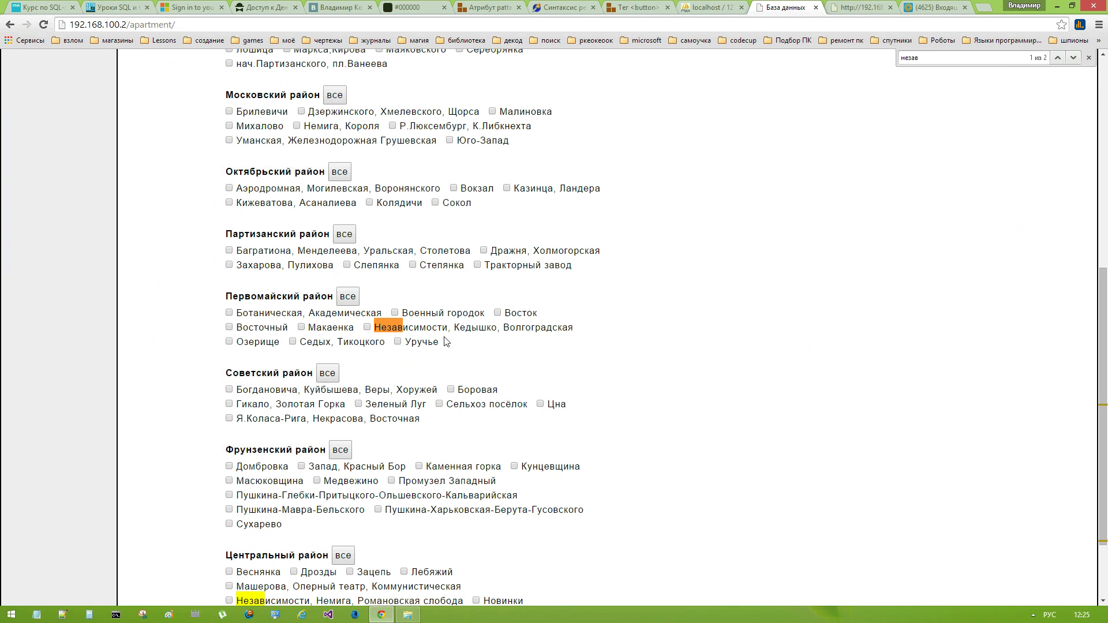
Step: Filter the apartments by Независимости, Немига, Романовская слобода under Центральный район, show the matches, and reset the filter
{"action": "scroll", "coordinate": [431, 530], "scroll_direction": "down", "scroll_amount": 1}
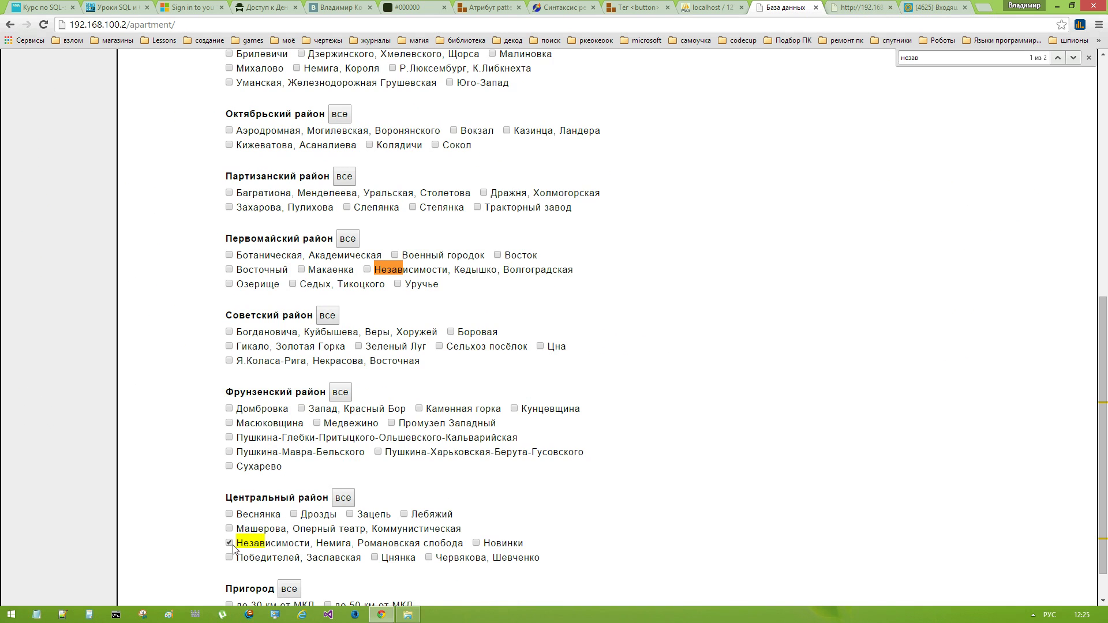
{"action": "scroll", "coordinate": [190, 409], "scroll_direction": "up", "scroll_amount": 8}
{"action": "left_click", "coordinate": [194, 370]}
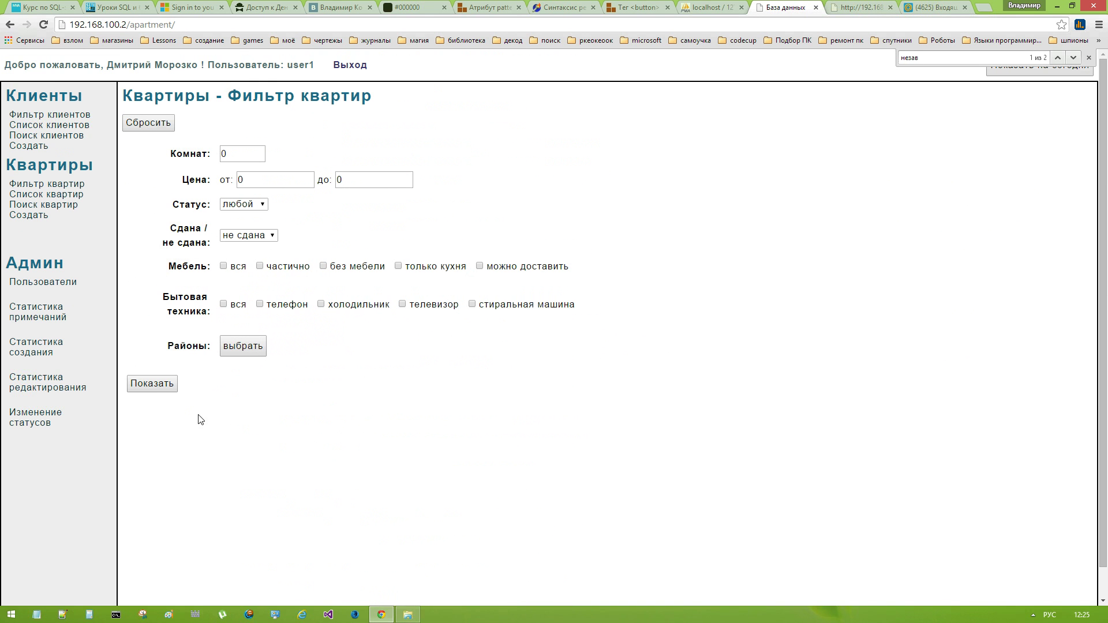
{"action": "left_click", "coordinate": [162, 391]}
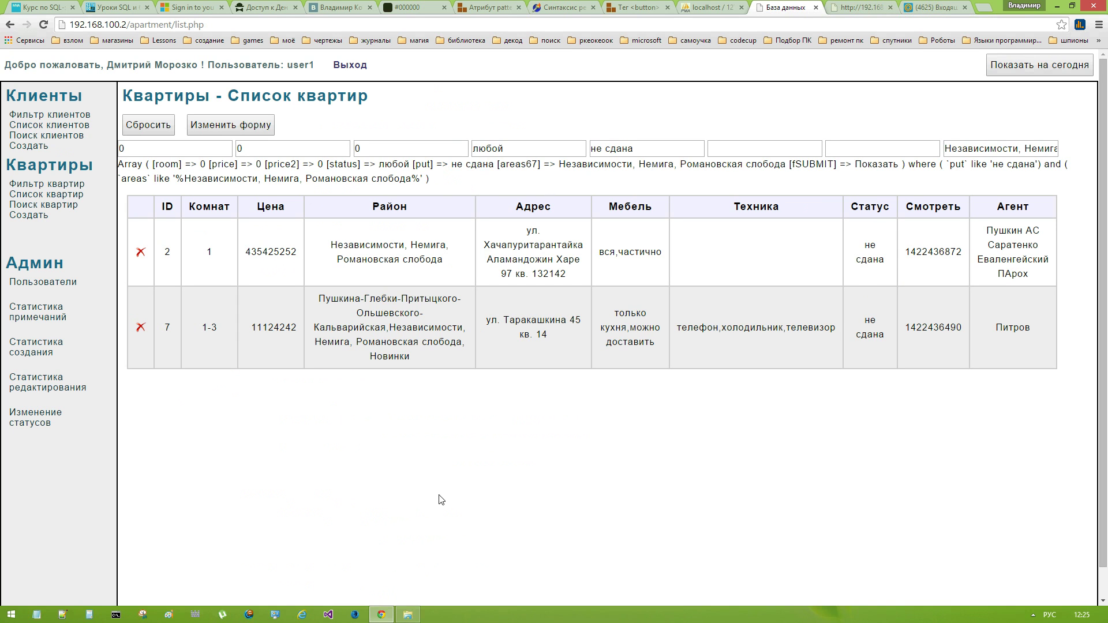
{"action": "left_click", "coordinate": [148, 125]}
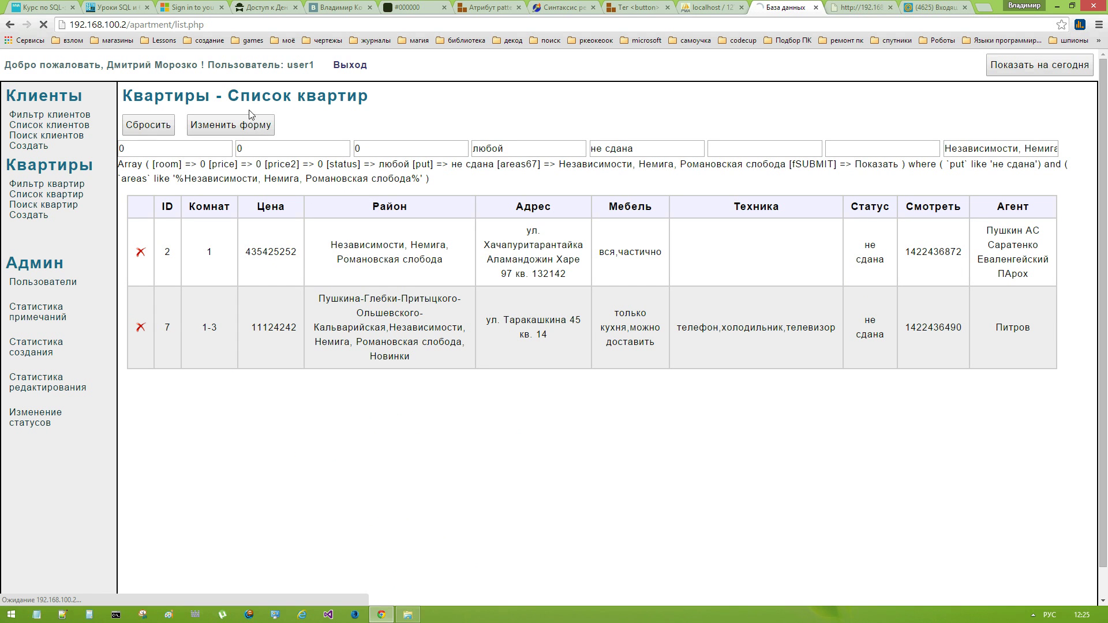